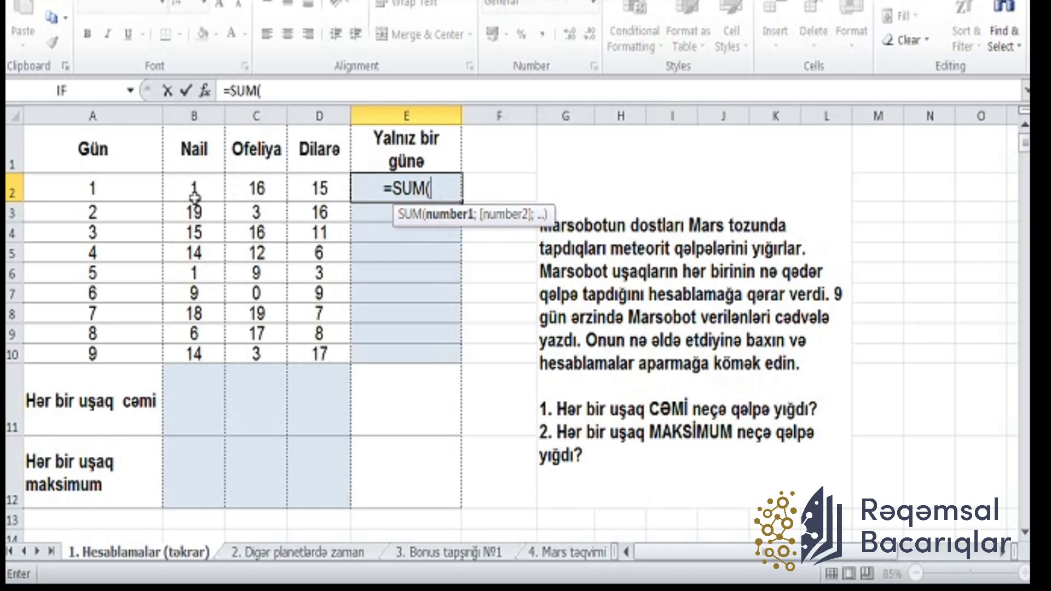
# Complete the SUM formula in E2 over B2:D2 and fill it down through E10 for the daily totals.
pyautogui.moveTo(193, 189); pyautogui.dragTo(319, 189)
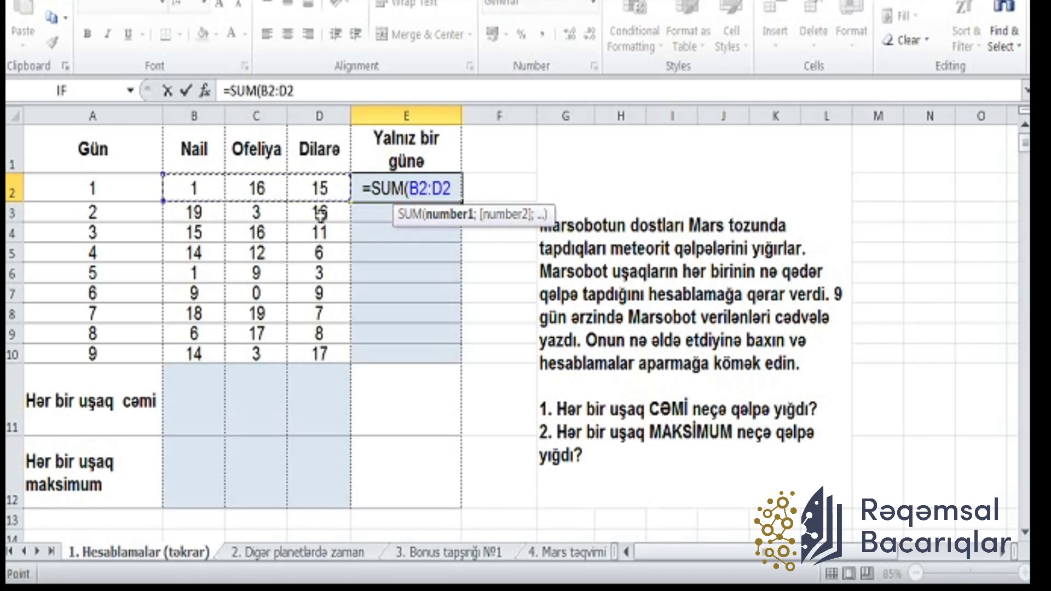
pyautogui.write(')')
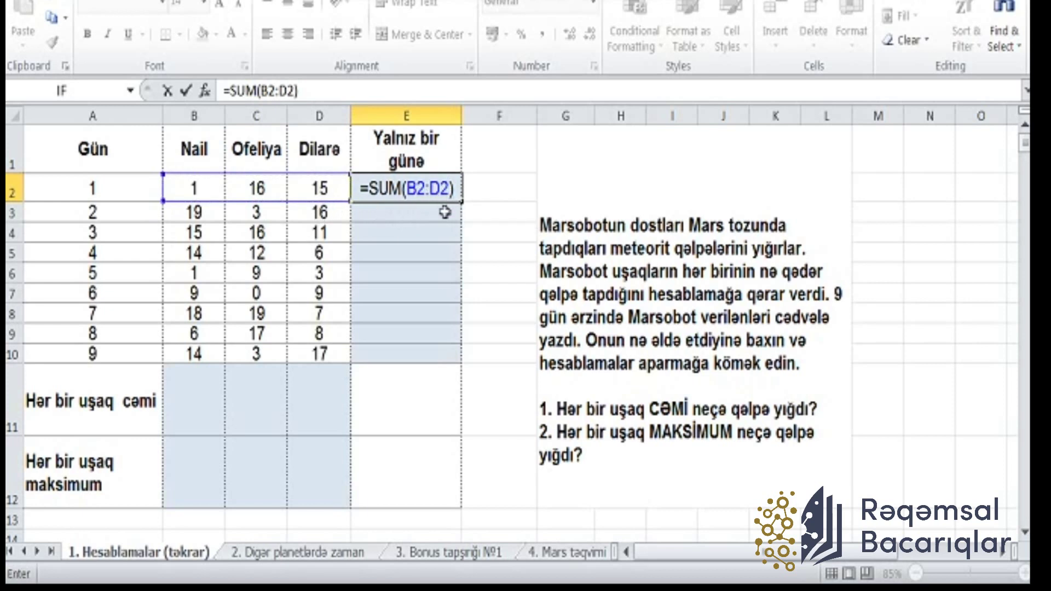
pyautogui.press('Return')
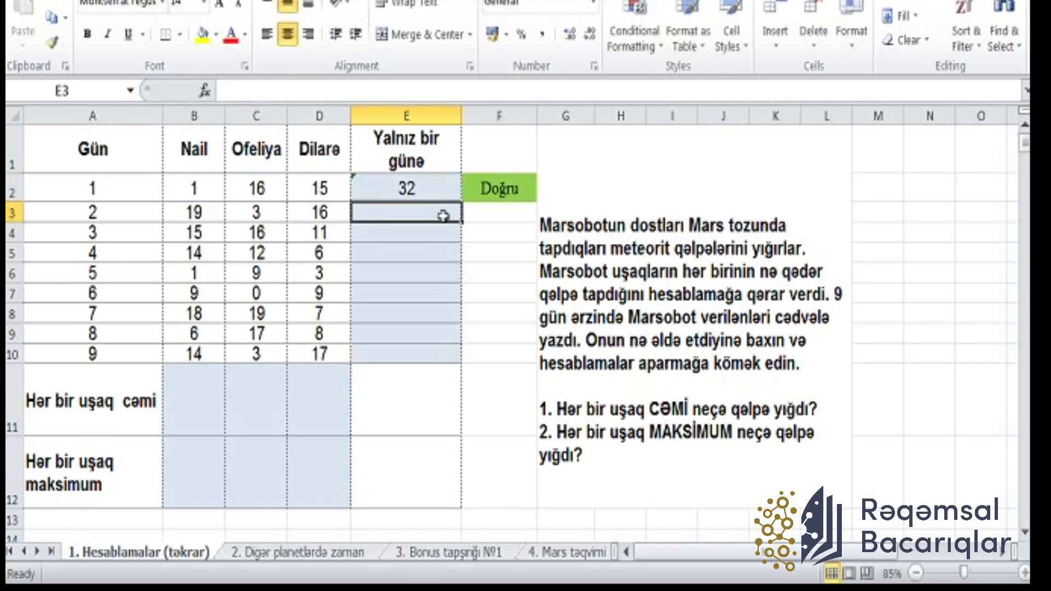
pyautogui.click(415, 189)
pyautogui.doubleClick(460, 200)
# Total each child's column in row 11 with =SUM(B2:B10) in B11, extending the formula through D11.
pyautogui.click(181, 399)
pyautogui.press('Right')
pyautogui.press('Right')
pyautogui.click(207, 403)
pyautogui.write('=sum')
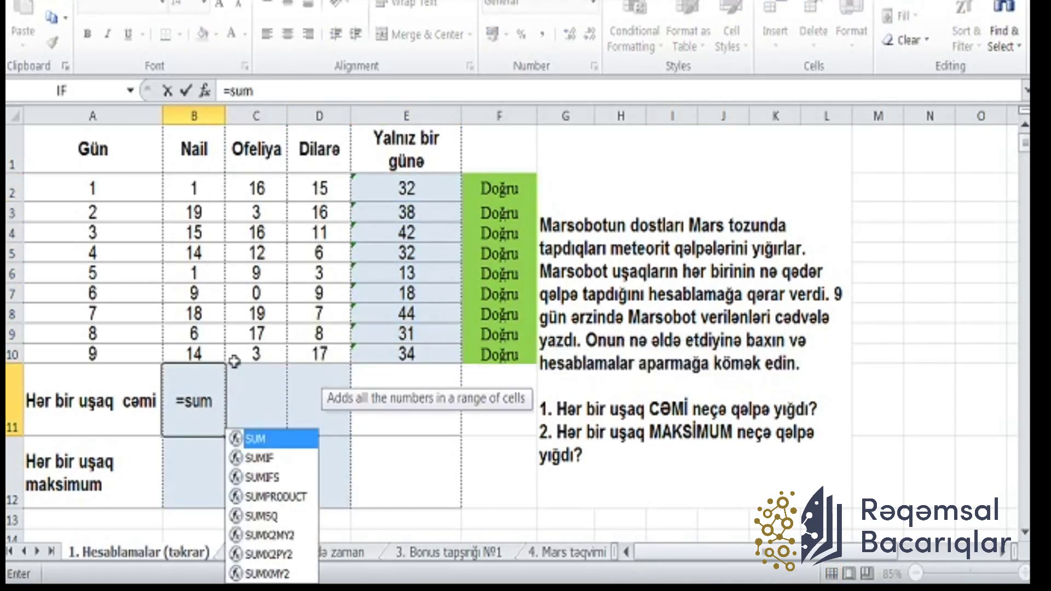
pyautogui.press('Tab')
pyautogui.moveTo(194, 189); pyautogui.dragTo(212, 357)
pyautogui.write(')')
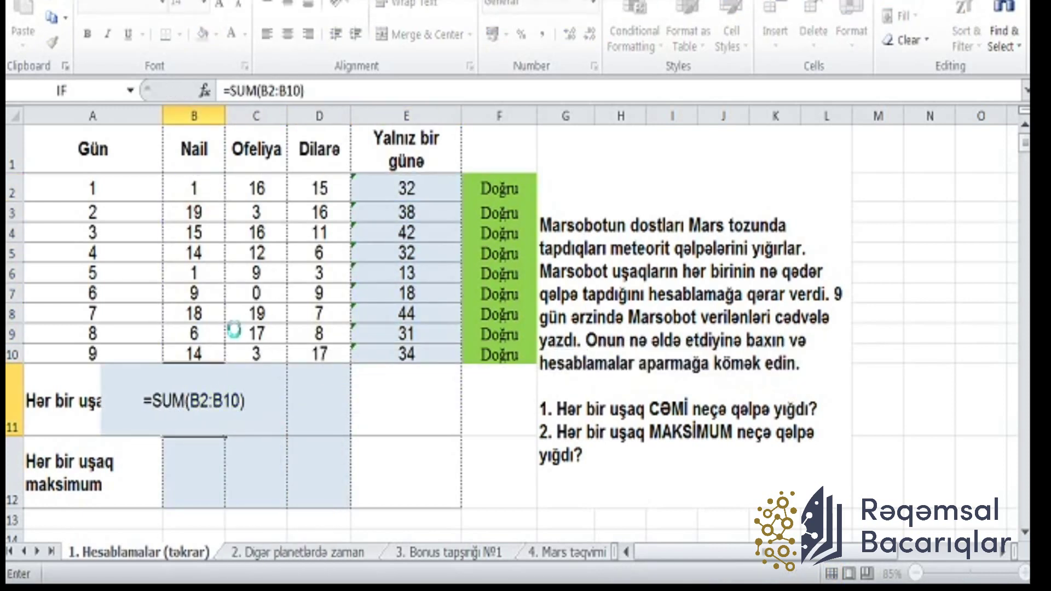
pyautogui.press('Return')
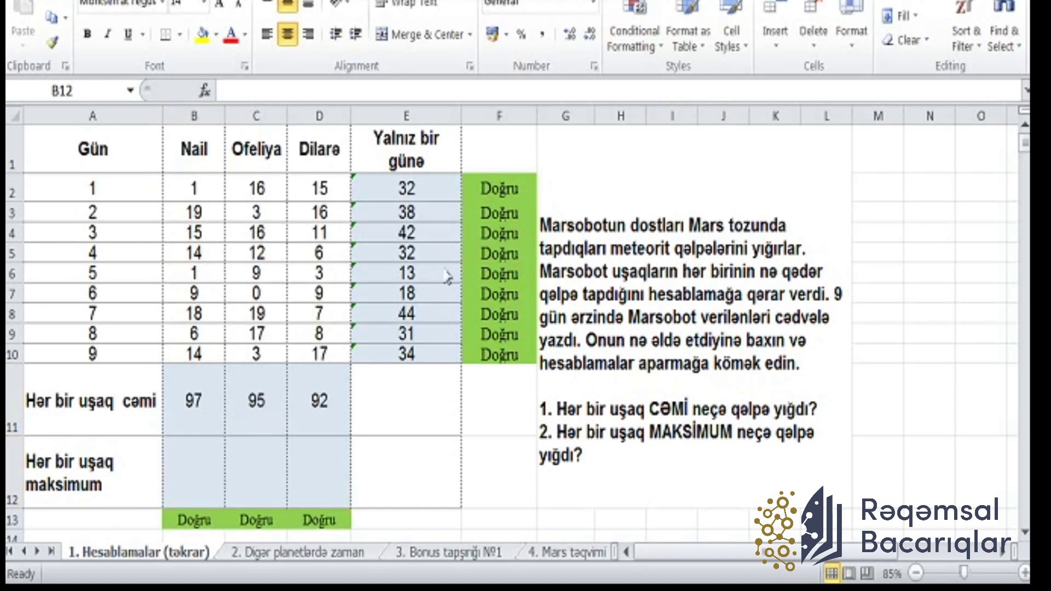
# Calculate the first child's maximum in B12 with =MAX(B2:B10).
pyautogui.click(190, 460)
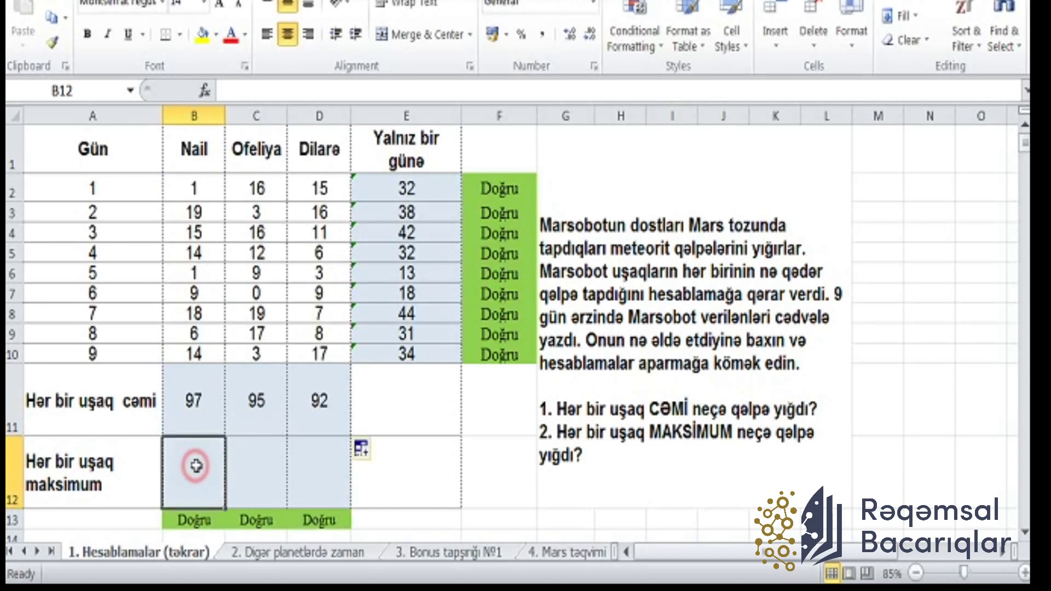
pyautogui.write('=')
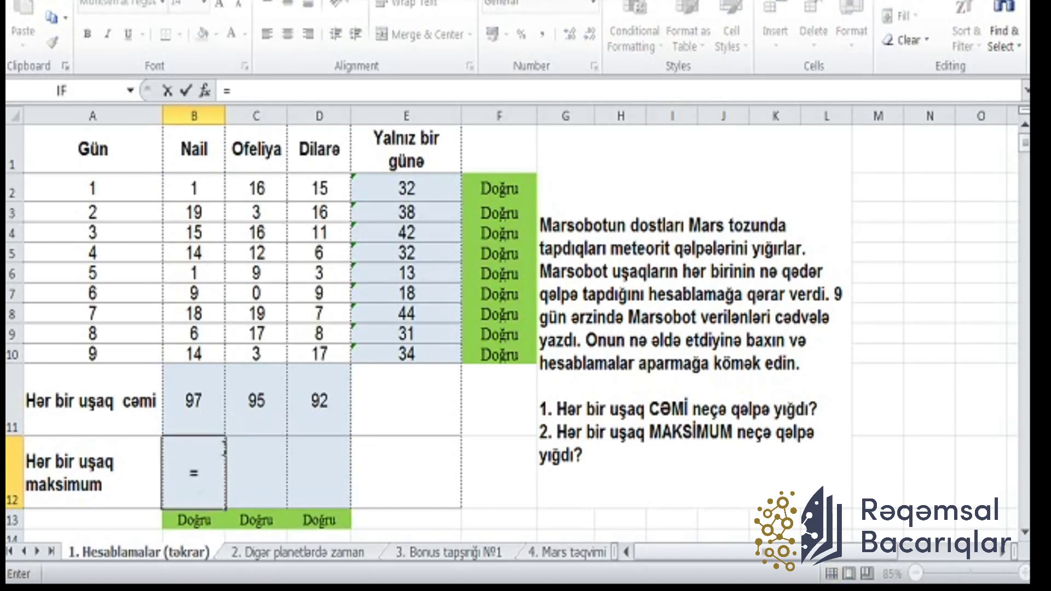
pyautogui.write('max')
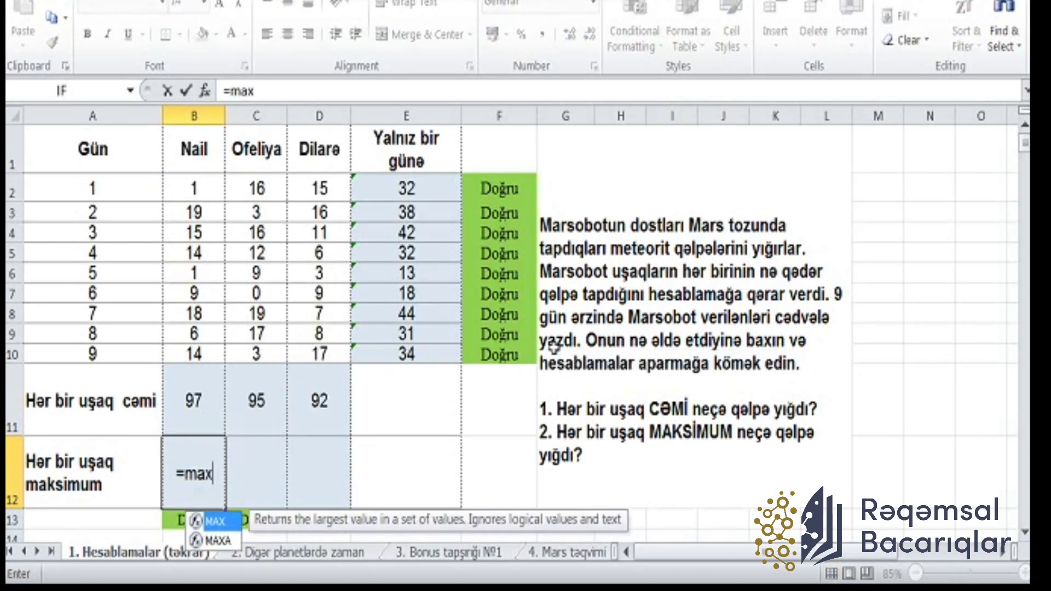
pyautogui.doubleClick(225, 522)
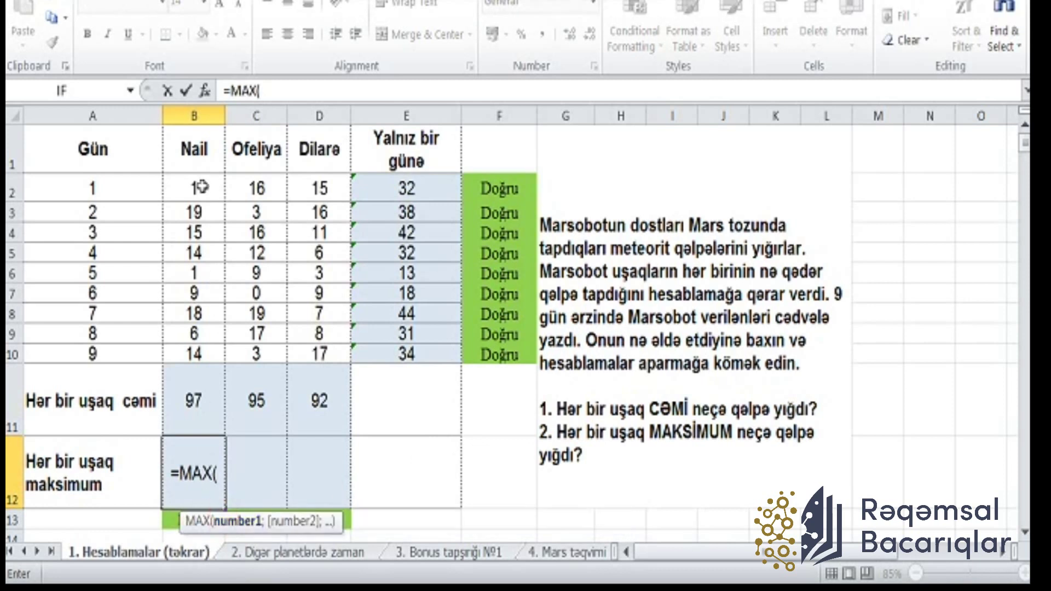
pyautogui.moveTo(196, 188); pyautogui.dragTo(195, 351)
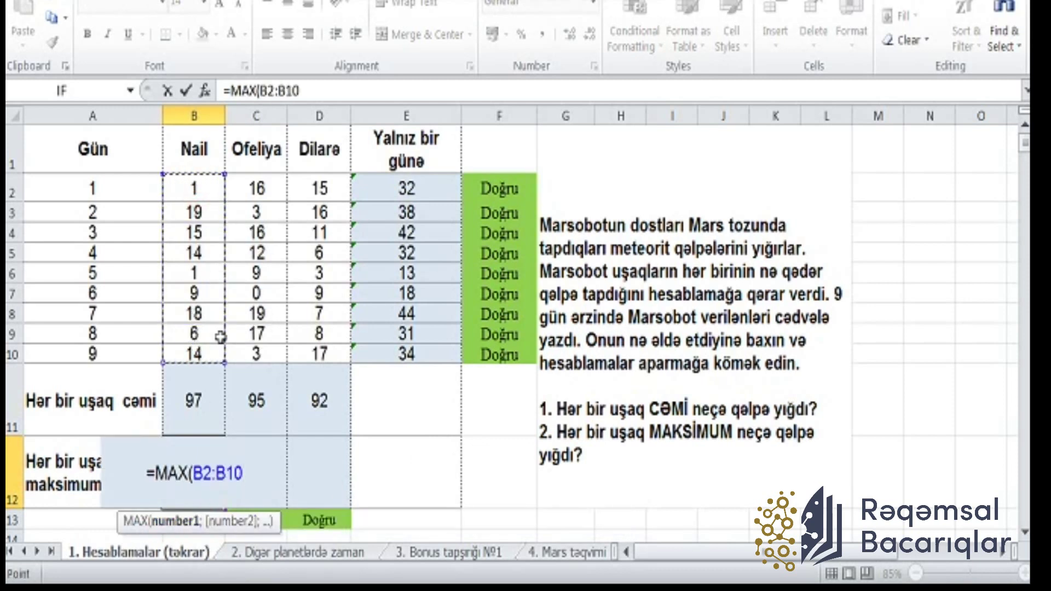
pyautogui.write(')')
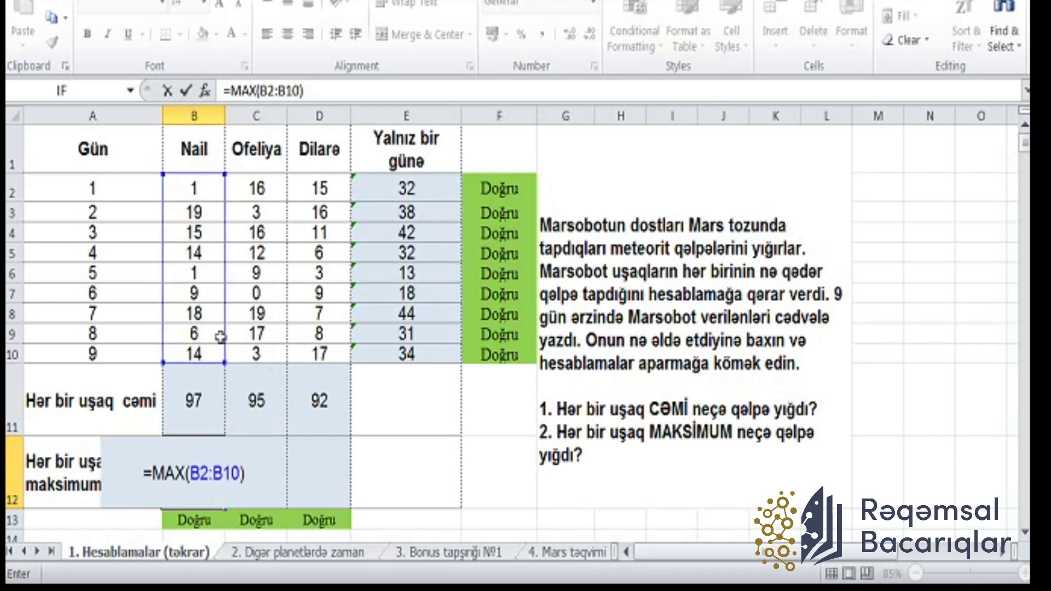
pyautogui.press('Return')
# Copy the MAX formula from B12 to C12:D12 for the other two children.
pyautogui.click(194, 474)
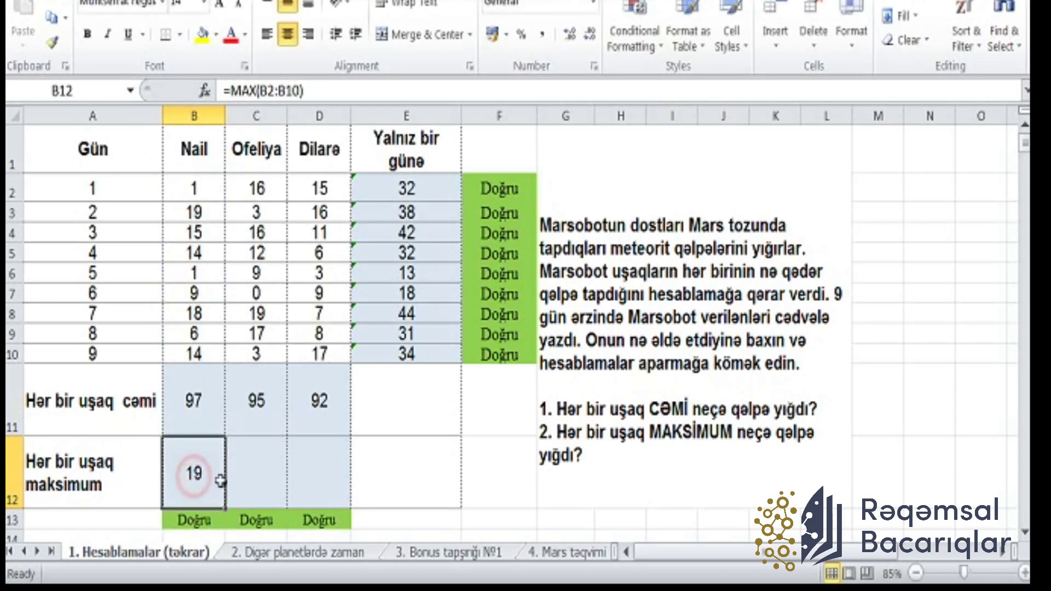
pyautogui.hotkey('ctrl', 'c')
pyautogui.moveTo(256, 474); pyautogui.dragTo(319, 474)
pyautogui.hotkey('ctrl', 'v')
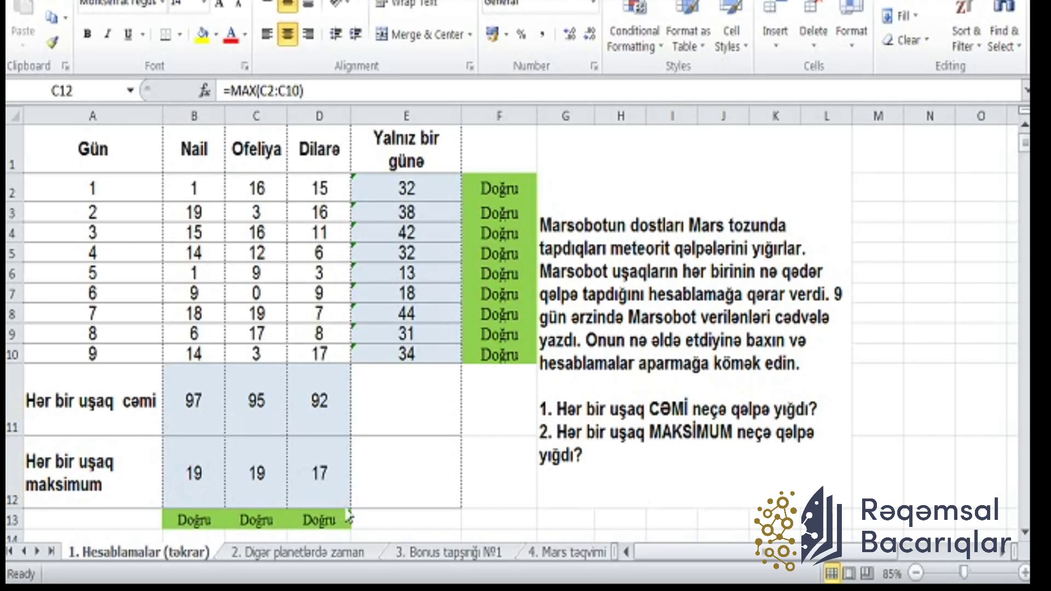
pyautogui.click(496, 192)
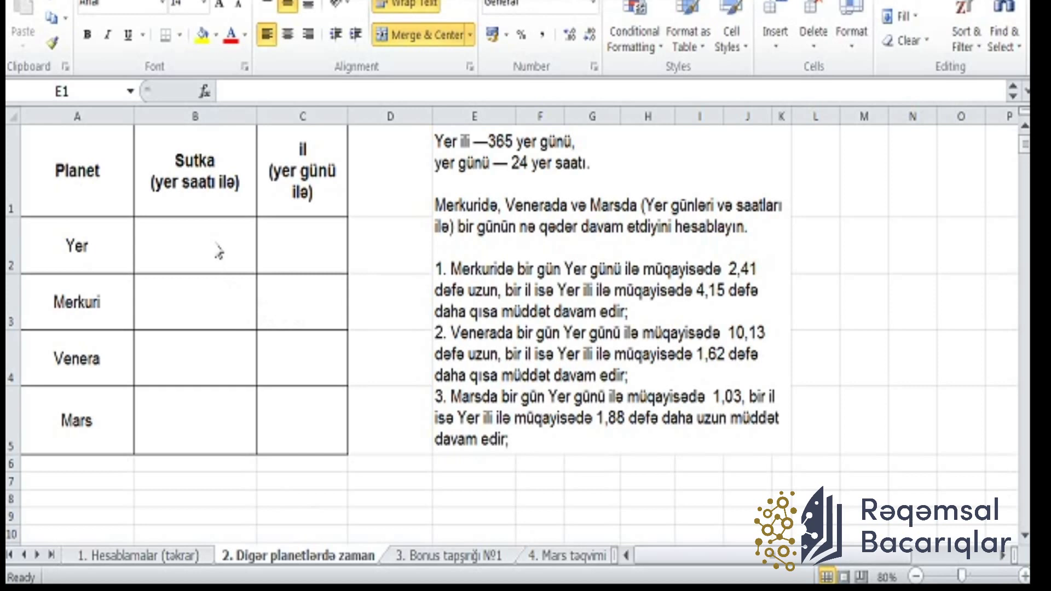
# On the "2. Digər planetlərdə zaman" sheet, enter 24 as Yer's day length in B2 and 365 as its year length in C2.
pyautogui.click(207, 243)
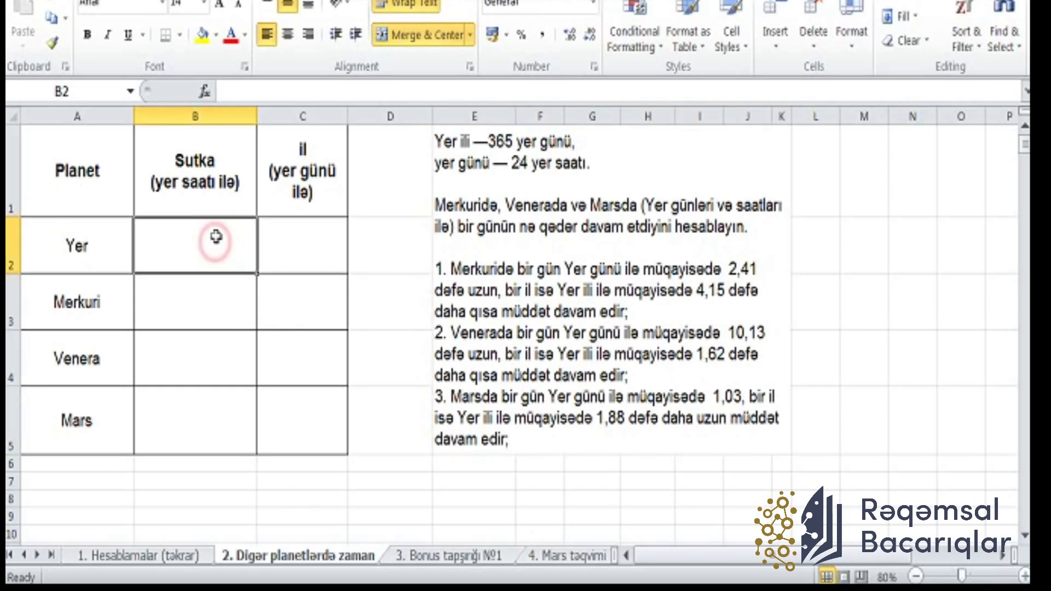
pyautogui.click(305, 242)
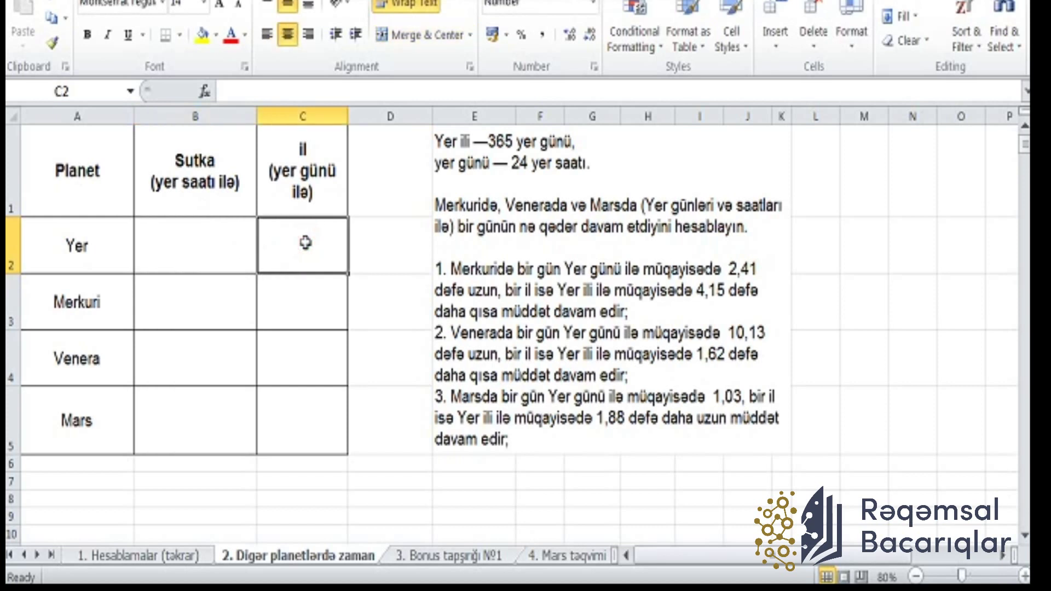
pyautogui.click(214, 242)
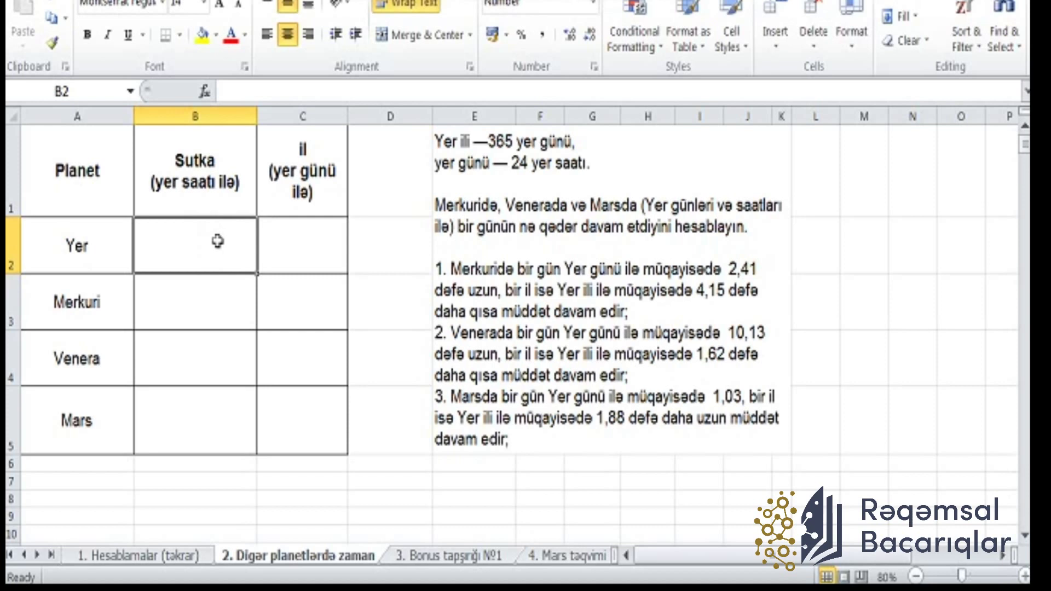
pyautogui.write('24')
pyautogui.click(286, 243)
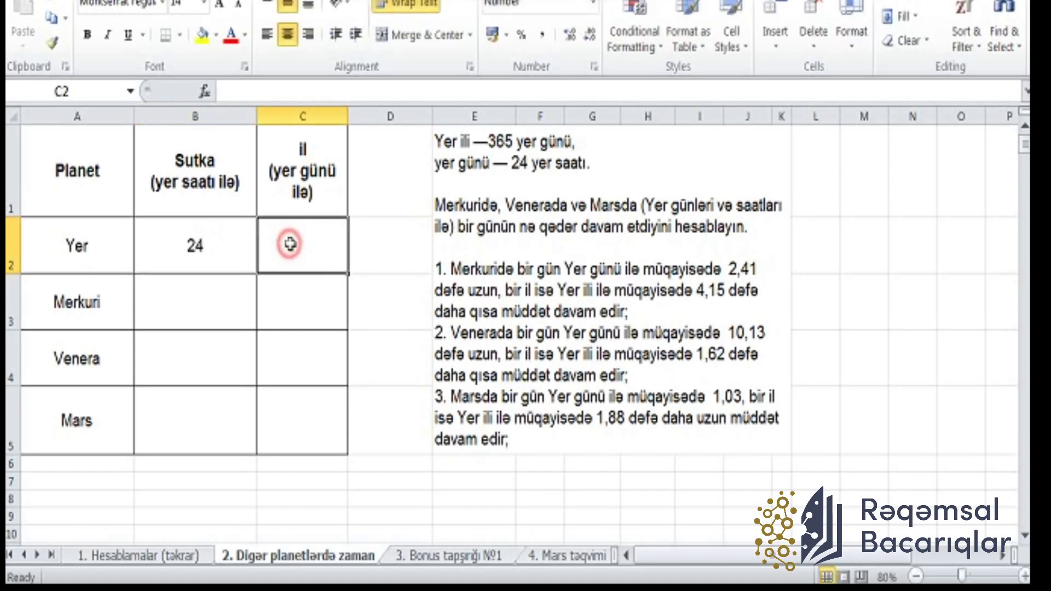
pyautogui.write('365')
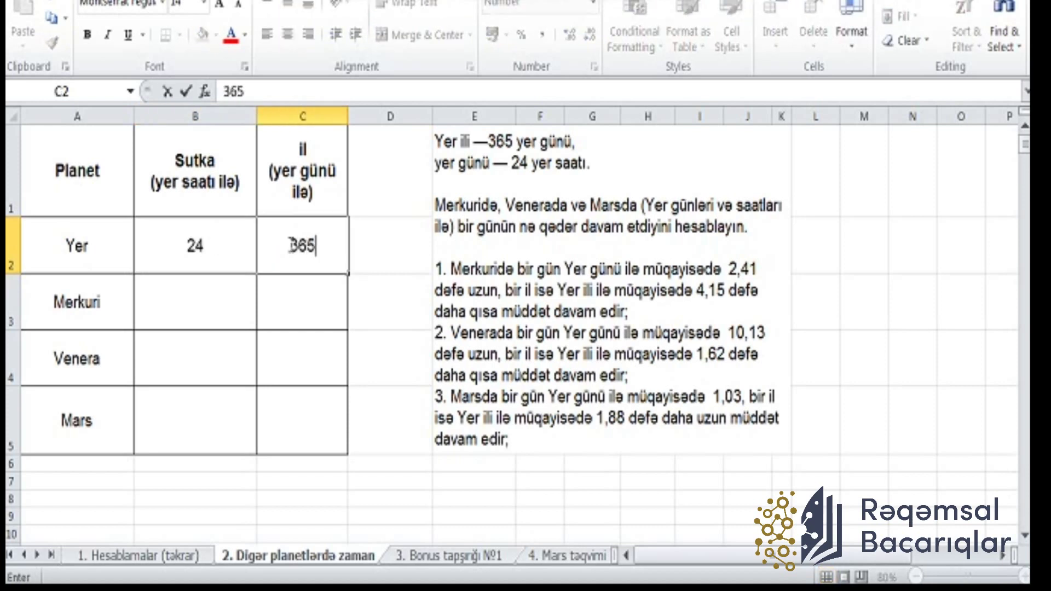
# Calculate Merkuri's day length in B3 with the formula =B2*2,41.
pyautogui.click(234, 303)
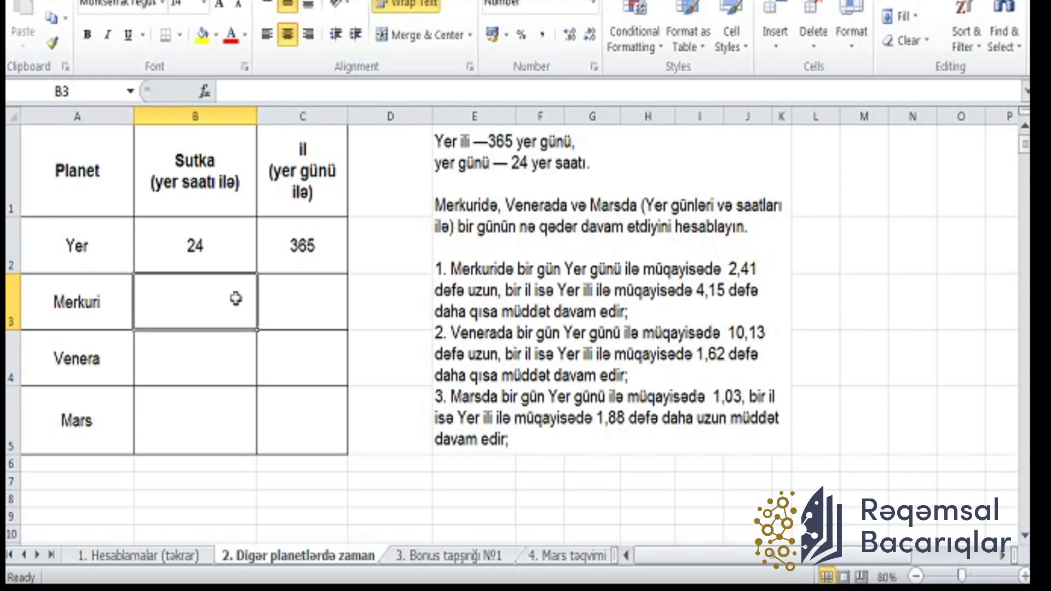
pyautogui.write('=')
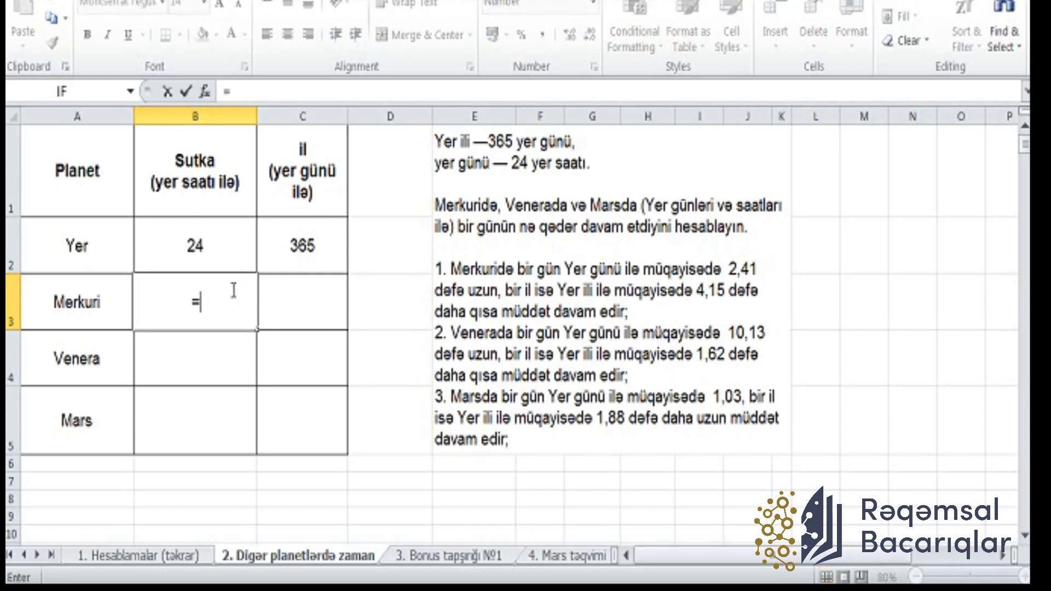
pyautogui.click(212, 244)
pyautogui.write('*2,41')
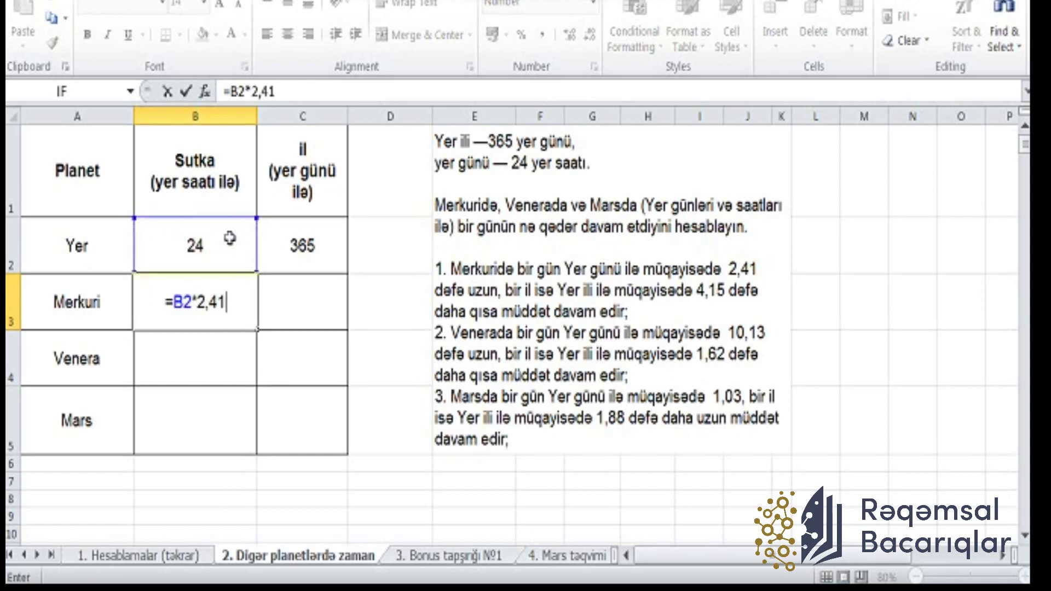
pyautogui.press('Return')
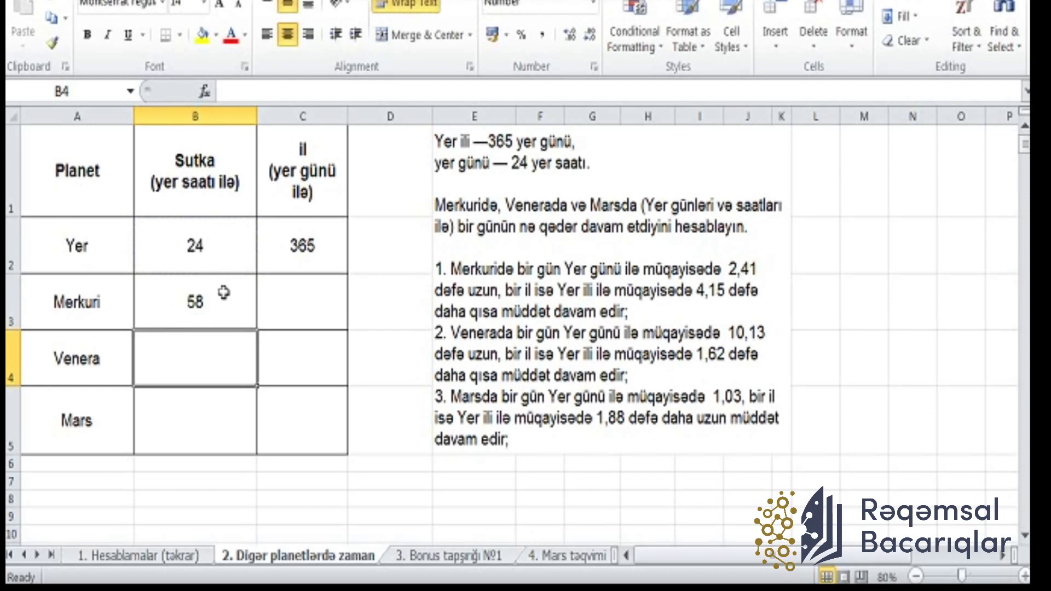
# Calculate Merkuri's year length in C3 with the formula =C2/4,15.
pyautogui.click(318, 293)
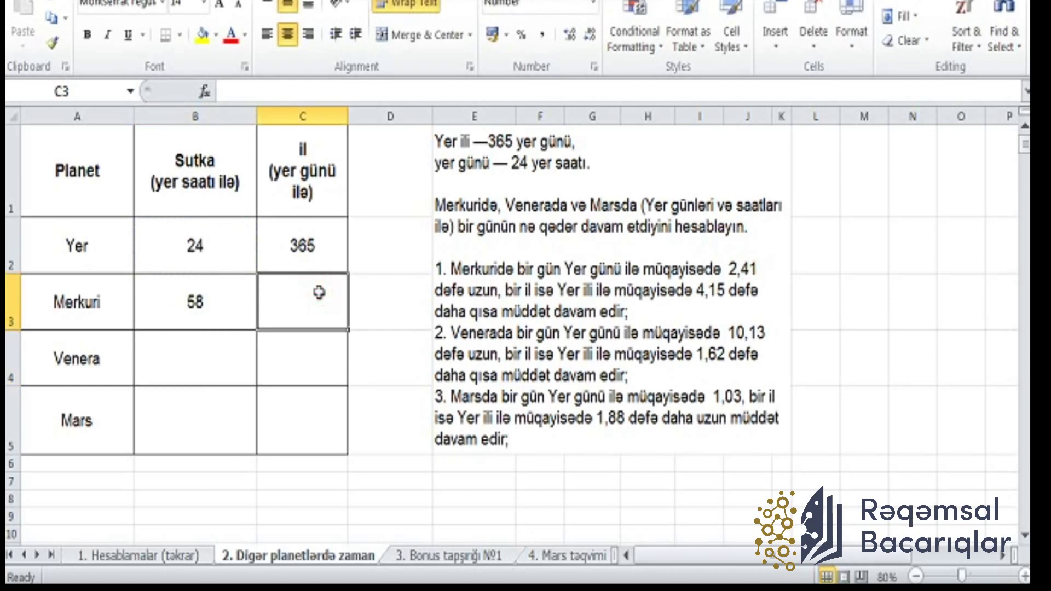
pyautogui.write('=')
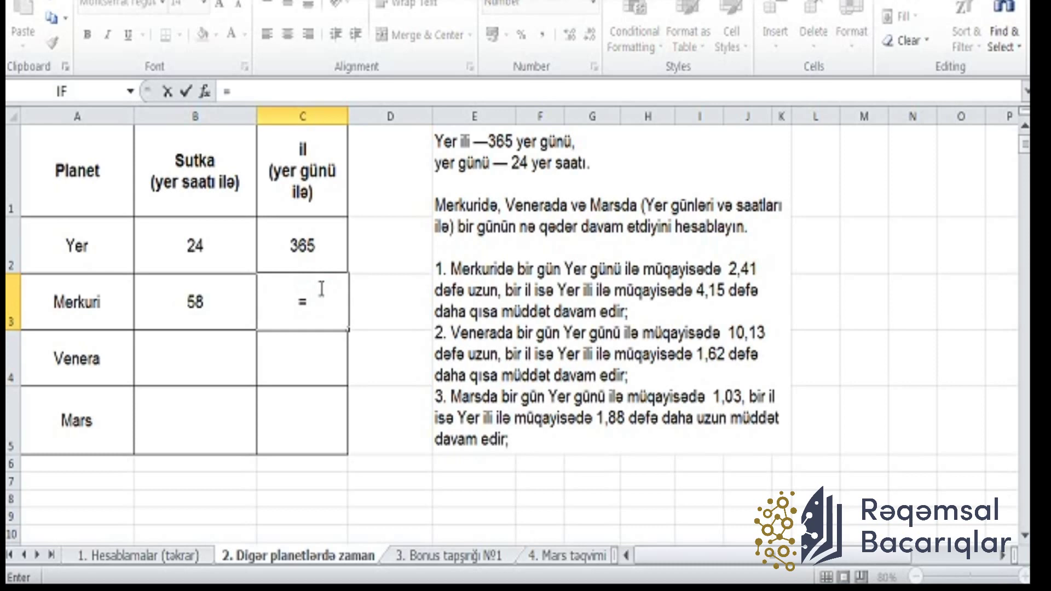
pyautogui.click(296, 246)
pyautogui.write('/4')
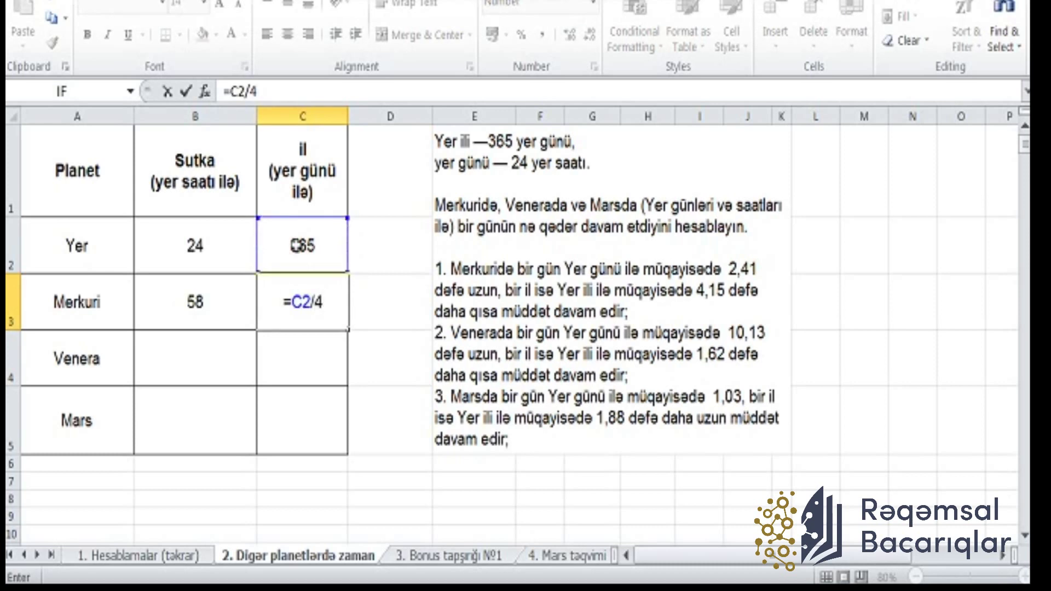
pyautogui.write(',15')
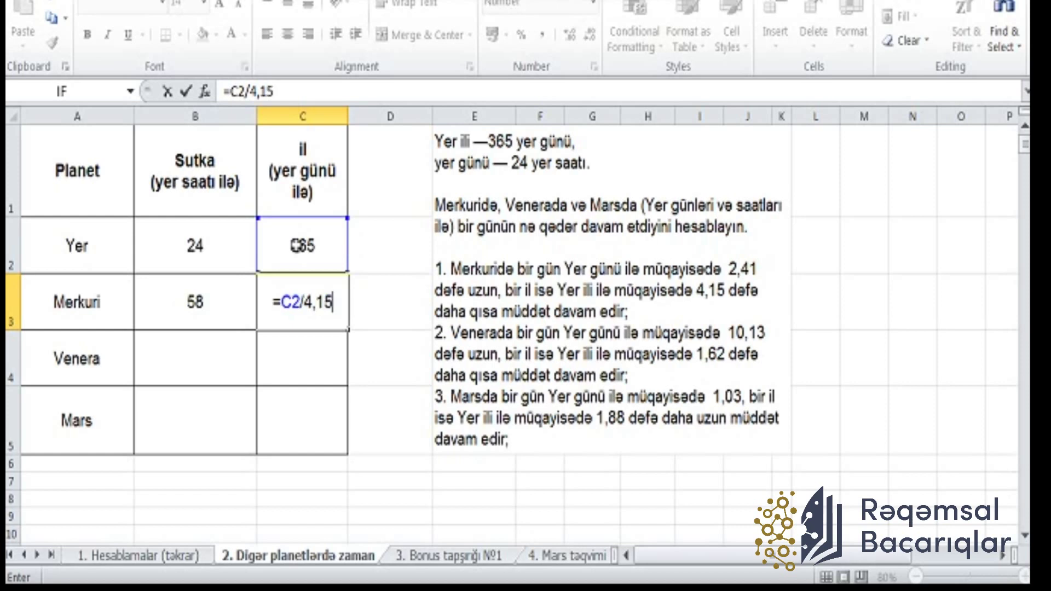
pyautogui.press('Return')
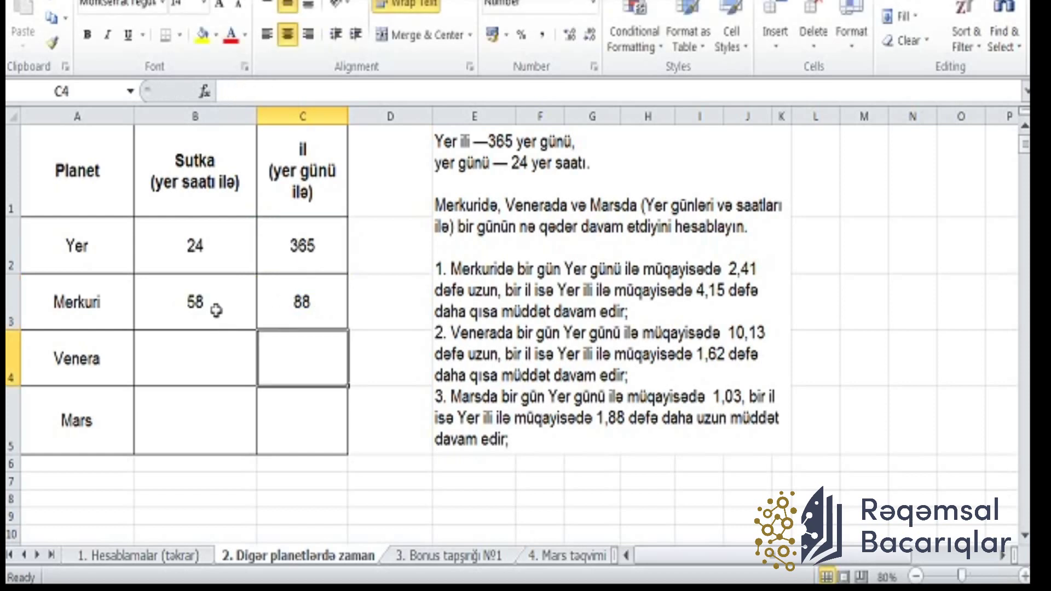
# Calculate Venera's day length in B4 with =B2*10,13 and its year length in C4 with =C2/1,62.
pyautogui.click(219, 361)
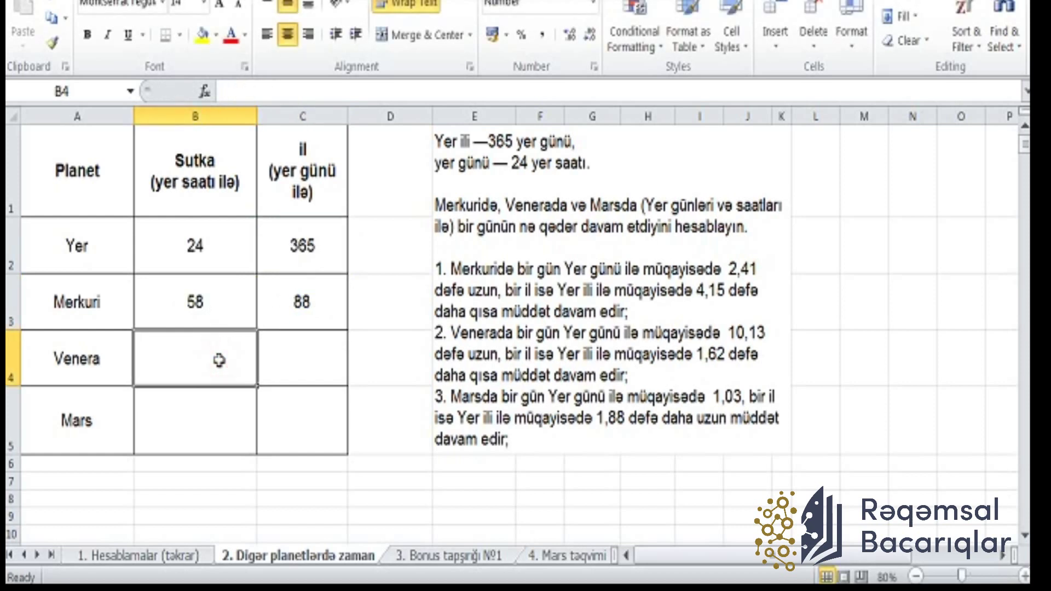
pyautogui.write('=')
pyautogui.click(219, 245)
pyautogui.write('*10,13')
pyautogui.click(315, 354)
pyautogui.write('=')
pyautogui.click(304, 245)
pyautogui.write('/1,62')
# Calculate Mars's day length in B5 with =B2*1,03 and its year length in C5 with =C2*1,88.
pyautogui.click(184, 425)
pyautogui.write('=B2*1,03')
pyautogui.click(293, 432)
pyautogui.write('=')
pyautogui.click(302, 254)
pyautogui.write('*1,88')
pyautogui.click(321, 415)
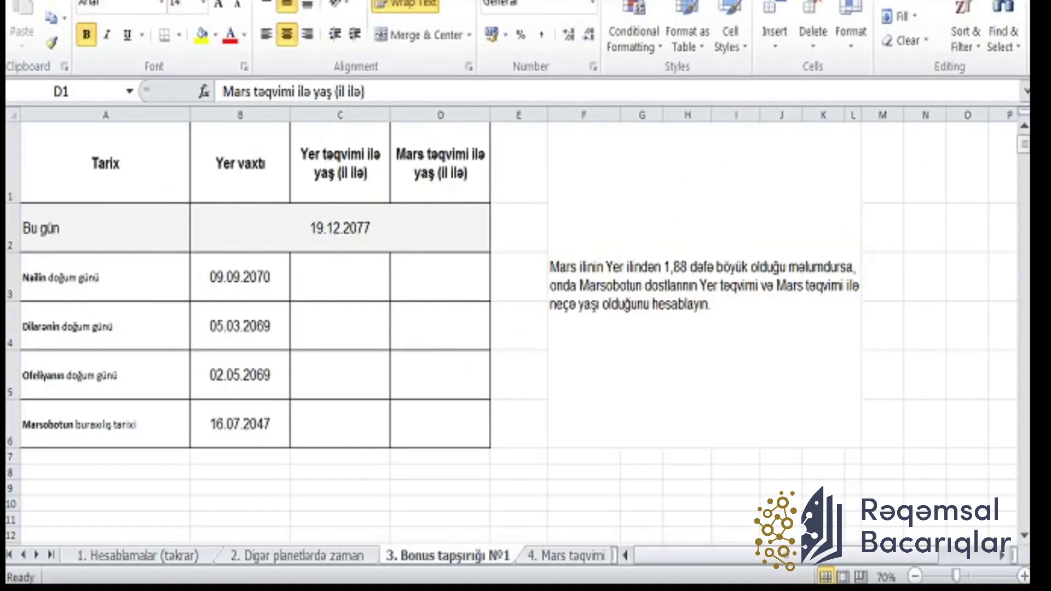
# On the "3. Bonus tapşırığı №1" sheet, calculate the Earth-calendar ages in C3:C6, using =(B2-B3)/365 in C3.
pyautogui.click(324, 267)
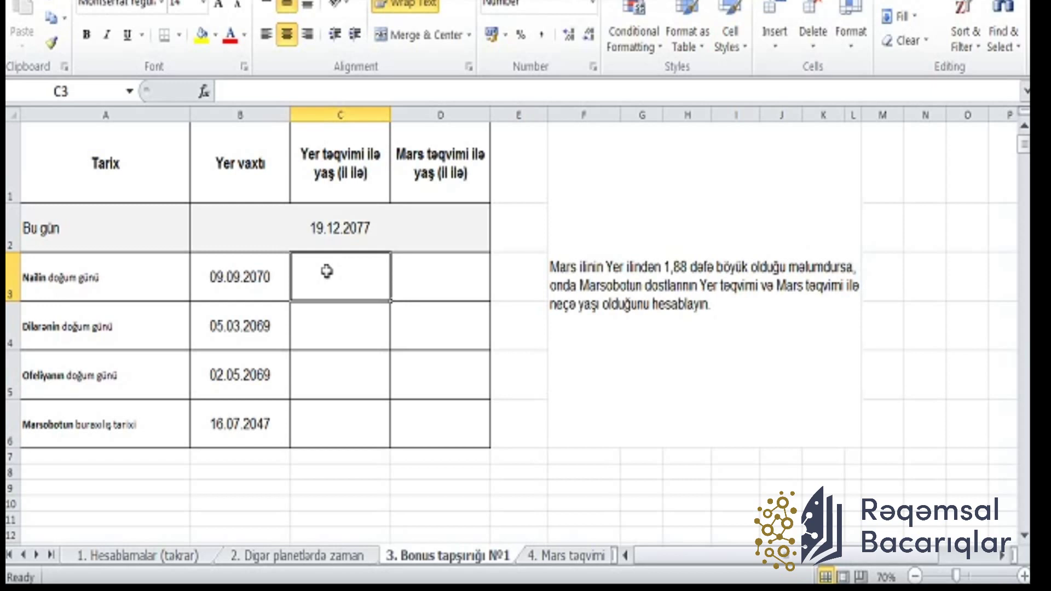
pyautogui.write('7')
pyautogui.press('Return')
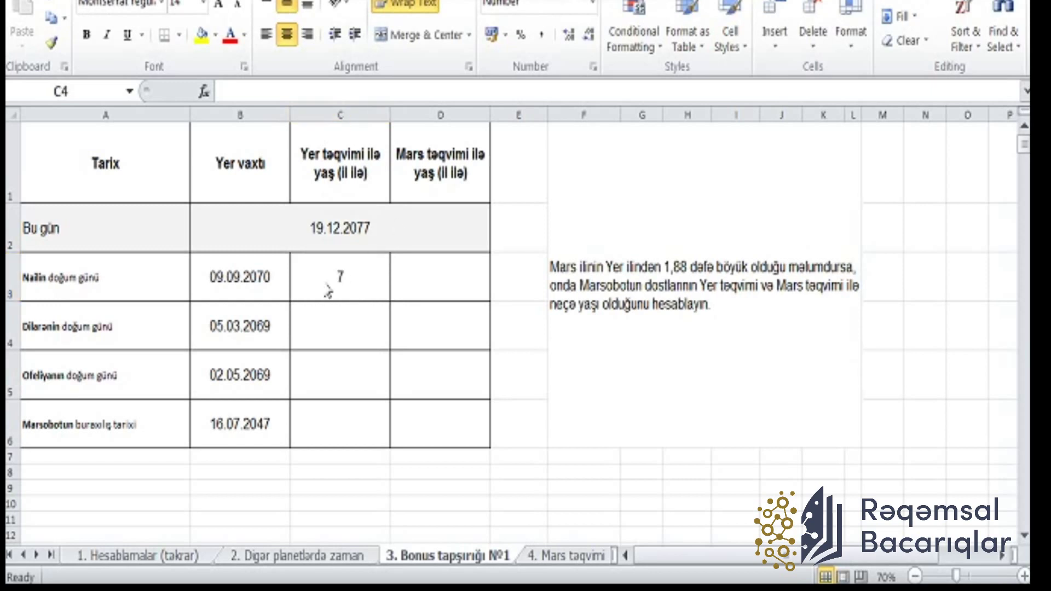
pyautogui.click(324, 324)
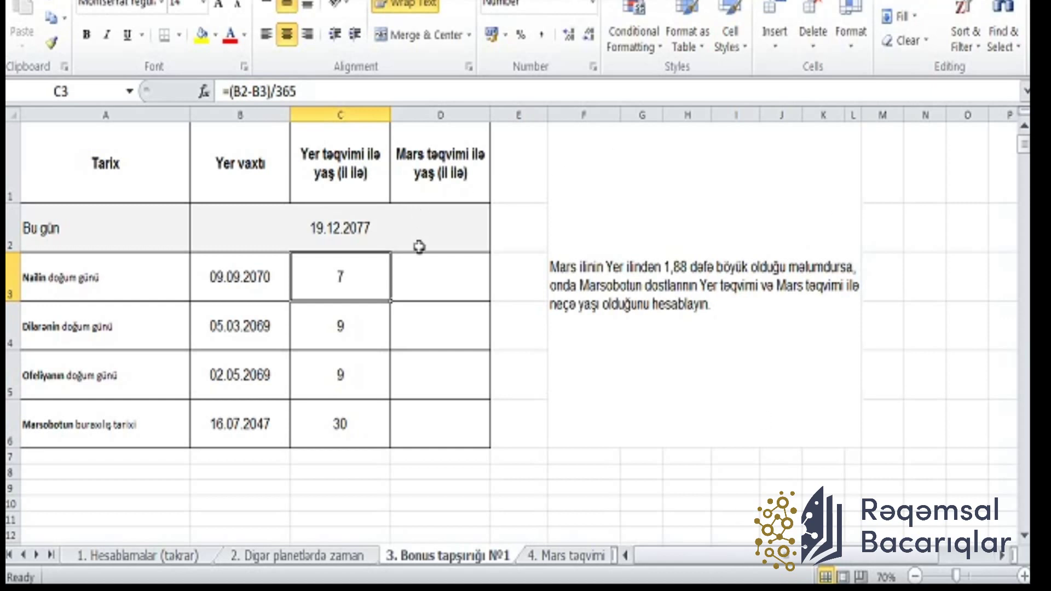
# Calculate the first Mars-calendar age in D3 with the formula =C3*1,88.
pyautogui.click(425, 297)
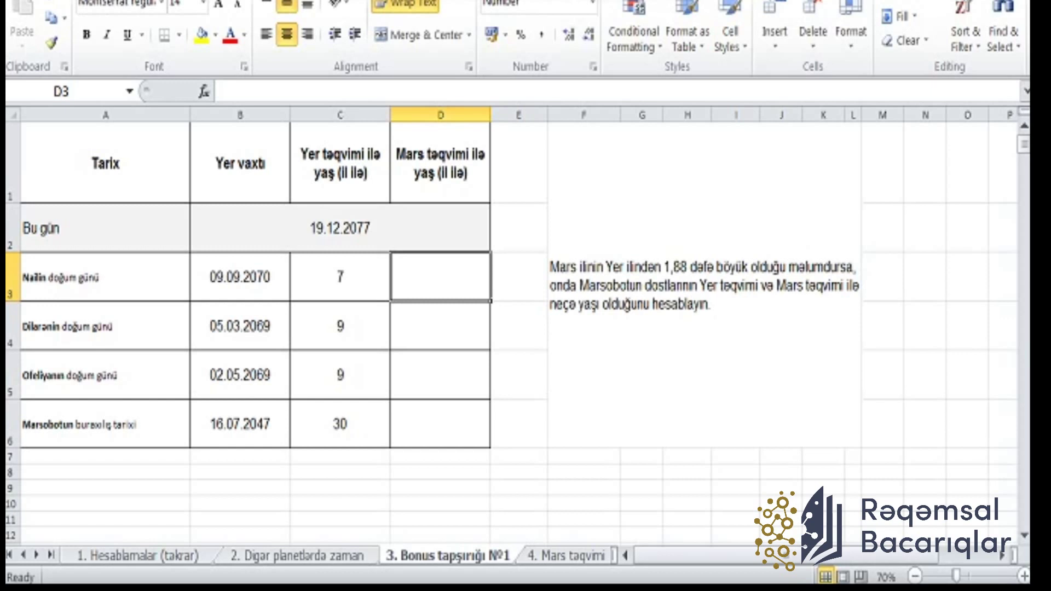
pyautogui.write('=C3*1,88')
pyautogui.press('Return')
pyautogui.click(471, 281)
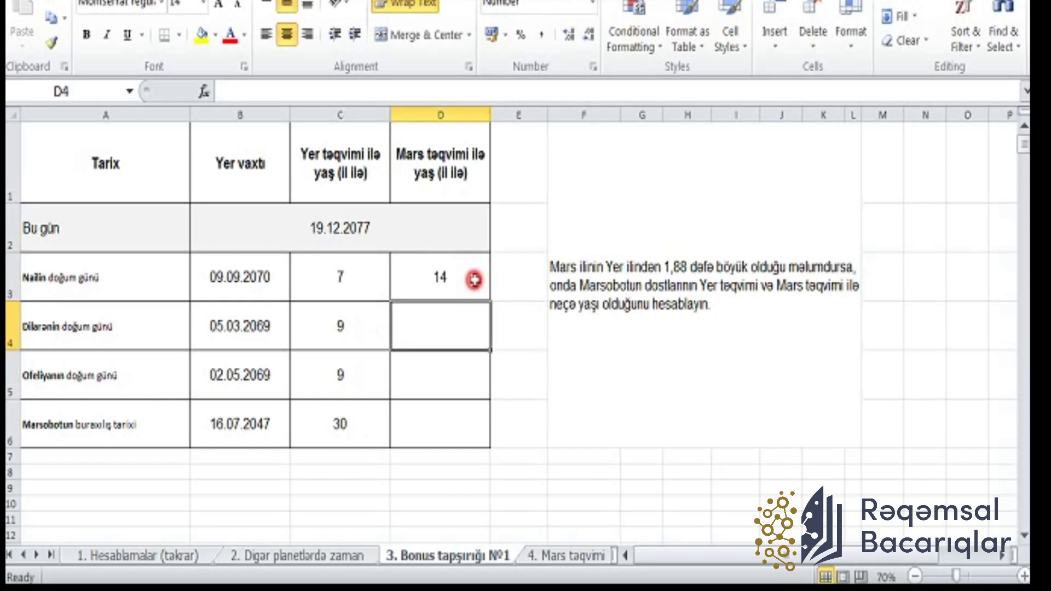
pyautogui.doubleClick(478, 282)
pyautogui.click(449, 331)
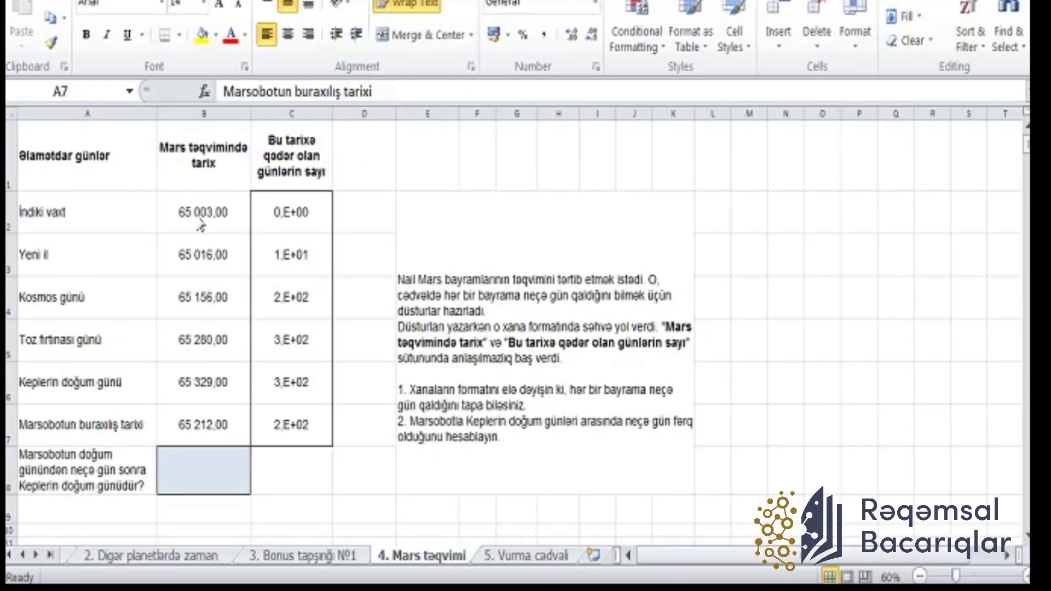
# On the "4. Mars təqvimi" sheet, format the Mars calendar values in B2:B7 as dates of the two-digit-year type 14.03.01.
pyautogui.click(203, 167)
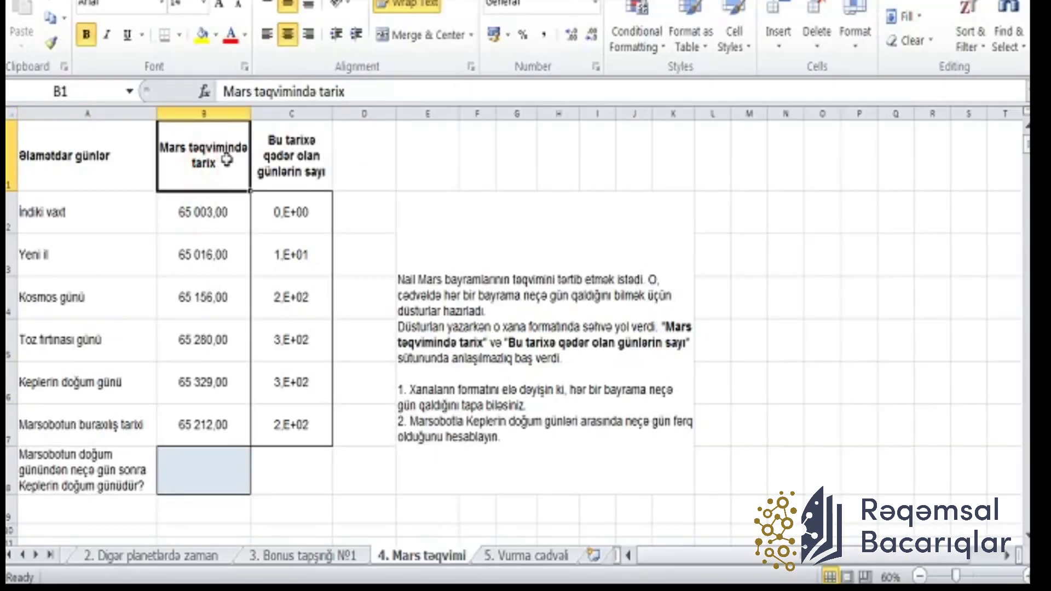
pyautogui.click(213, 209)
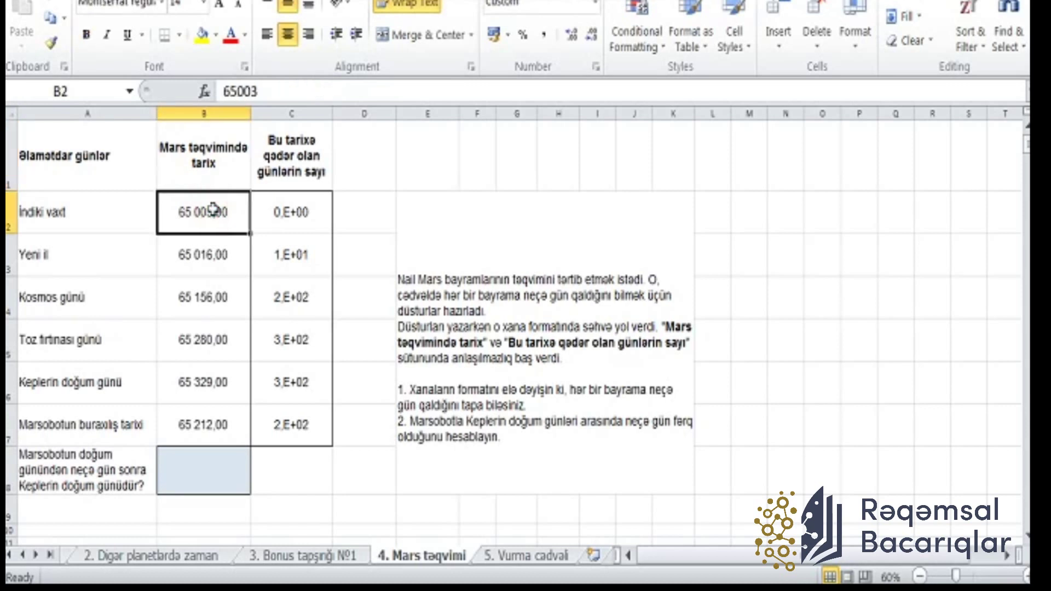
pyautogui.moveTo(213, 209); pyautogui.dragTo(210, 410)
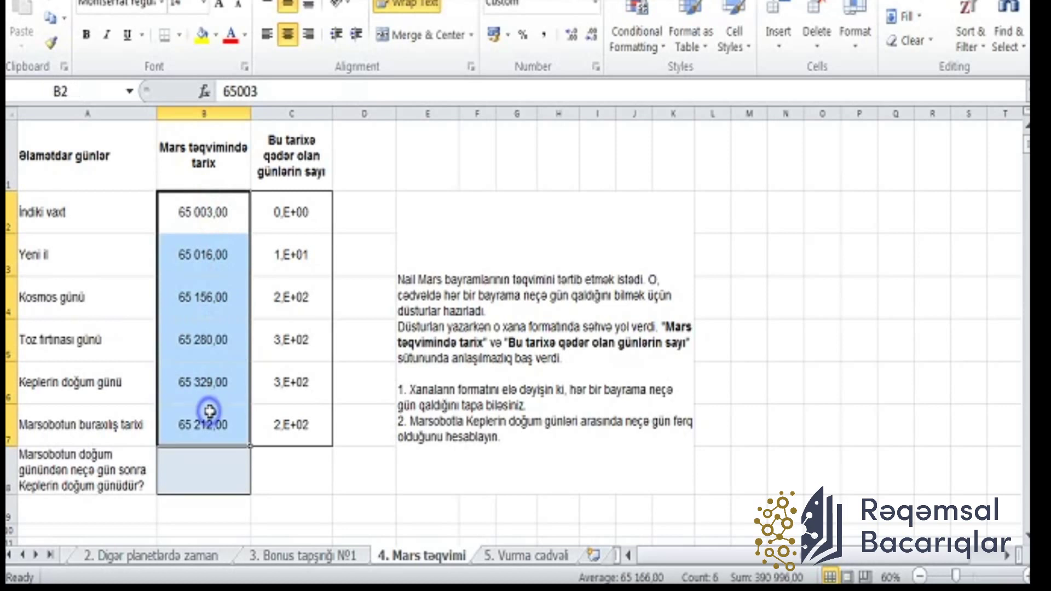
pyautogui.rightClick(209, 410)
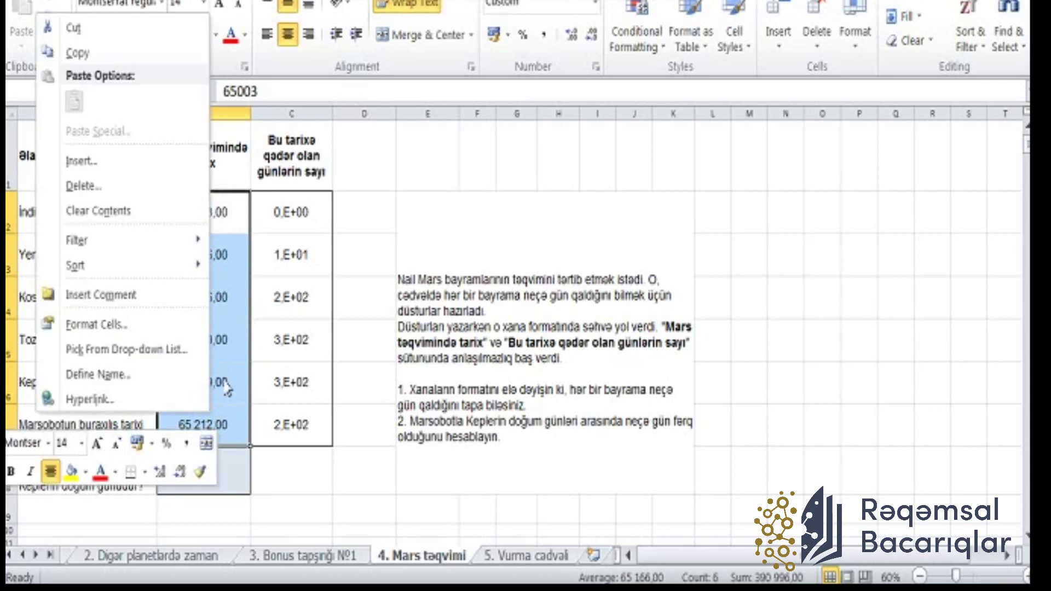
pyautogui.click(149, 327)
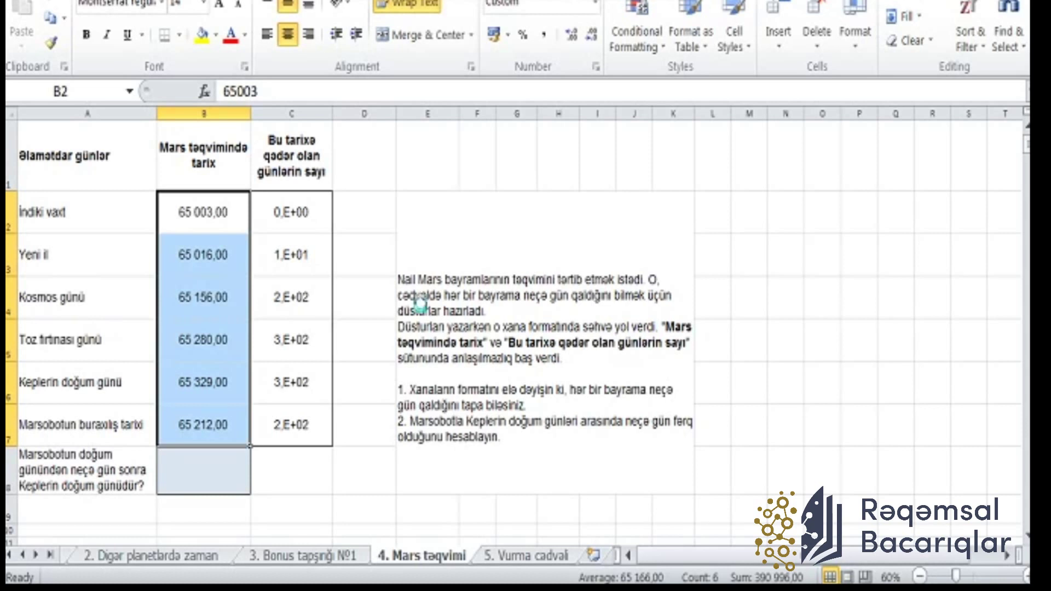
pyautogui.click(48, 208)
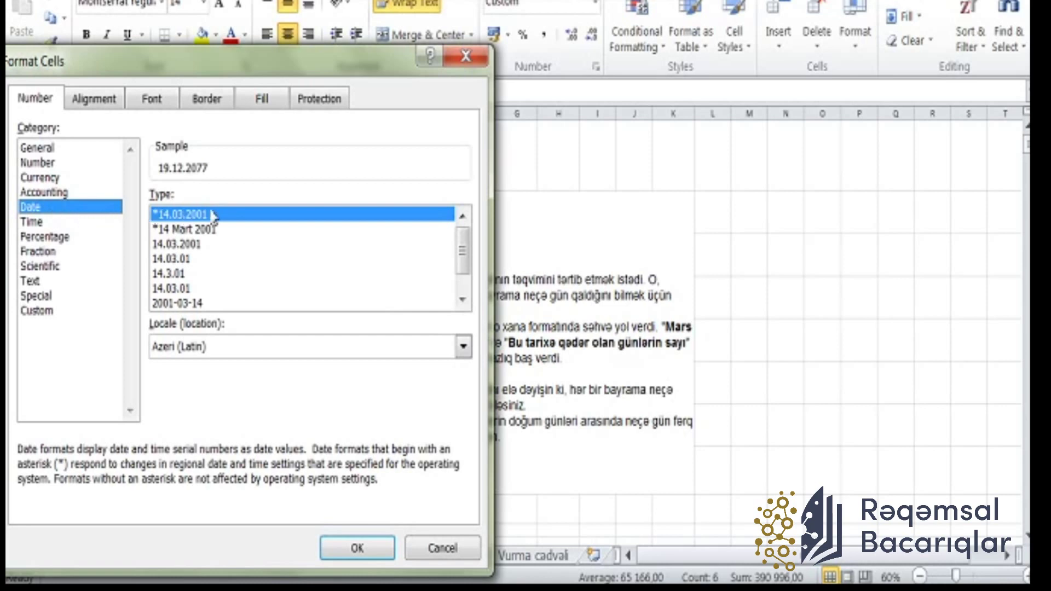
pyautogui.click(215, 289)
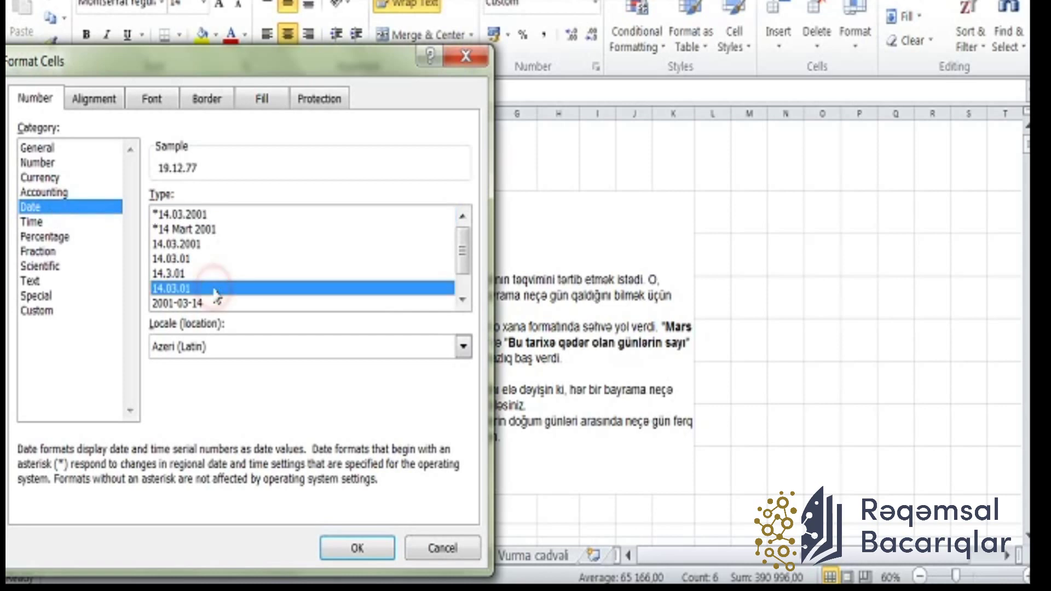
pyautogui.click(356, 544)
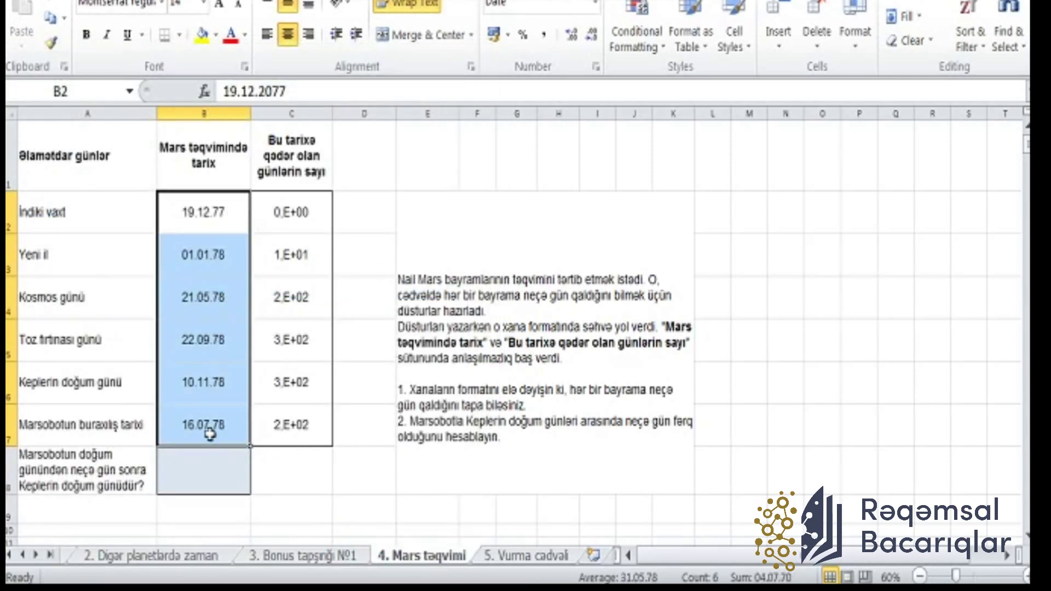
# Format the day counts in C2:C7 as Number with 0 decimal places.
pyautogui.click(302, 211)
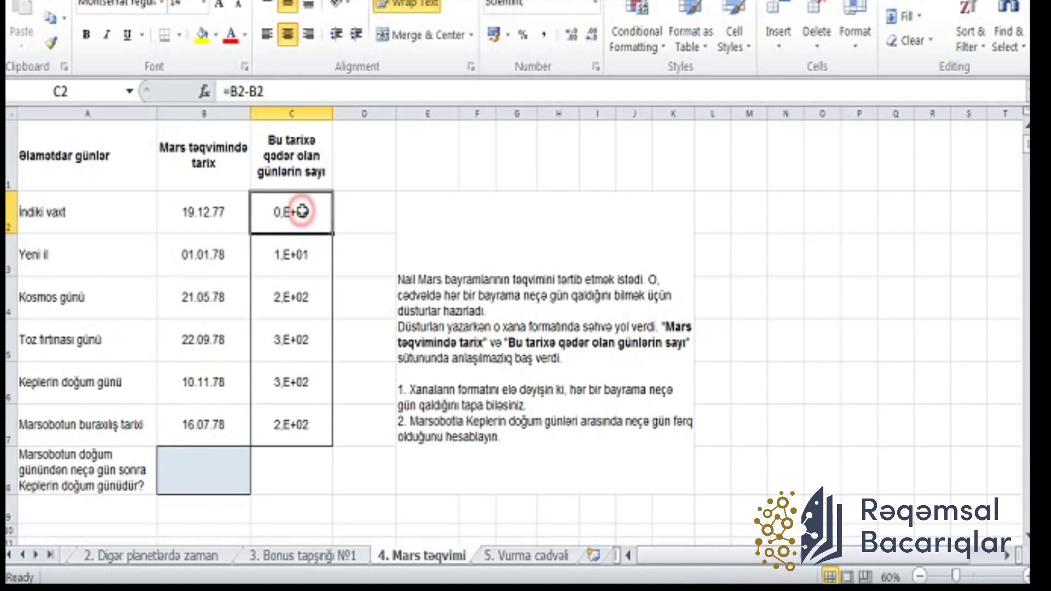
pyautogui.moveTo(296, 211); pyautogui.dragTo(296, 424)
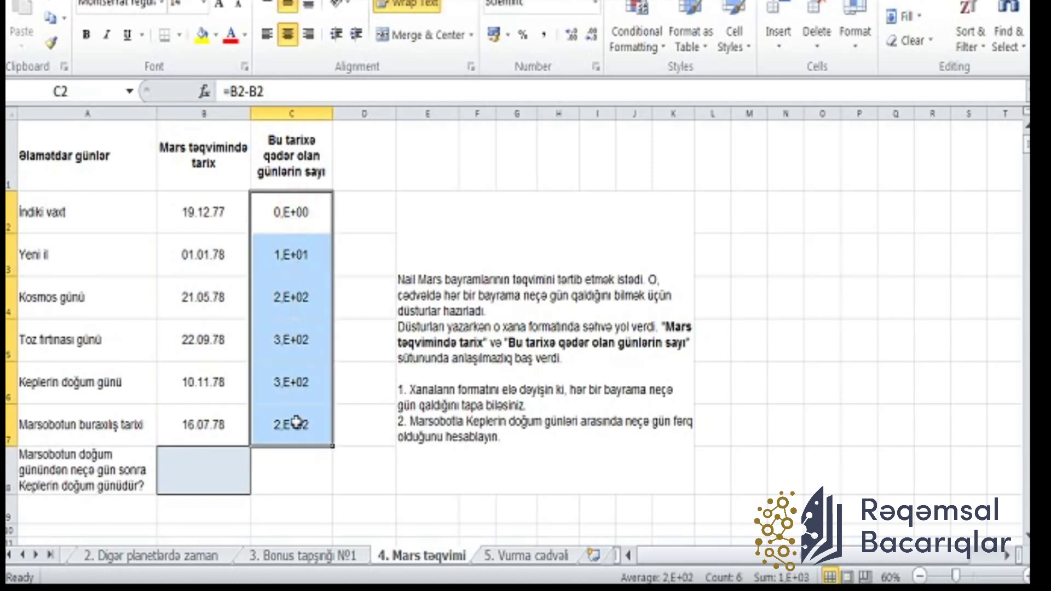
pyautogui.rightClick(295, 359)
pyautogui.click(230, 273)
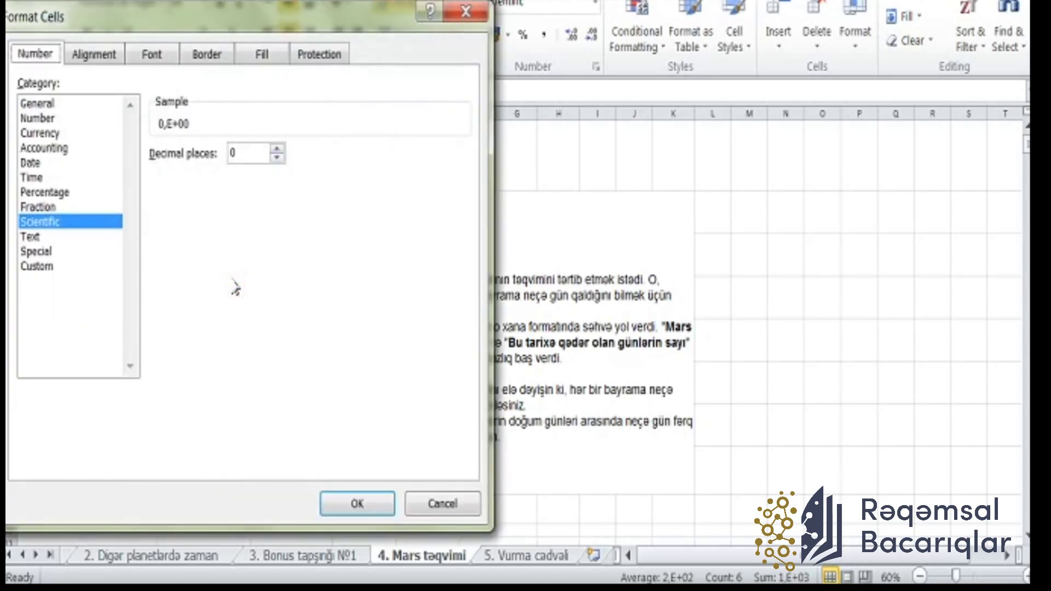
pyautogui.click(54, 118)
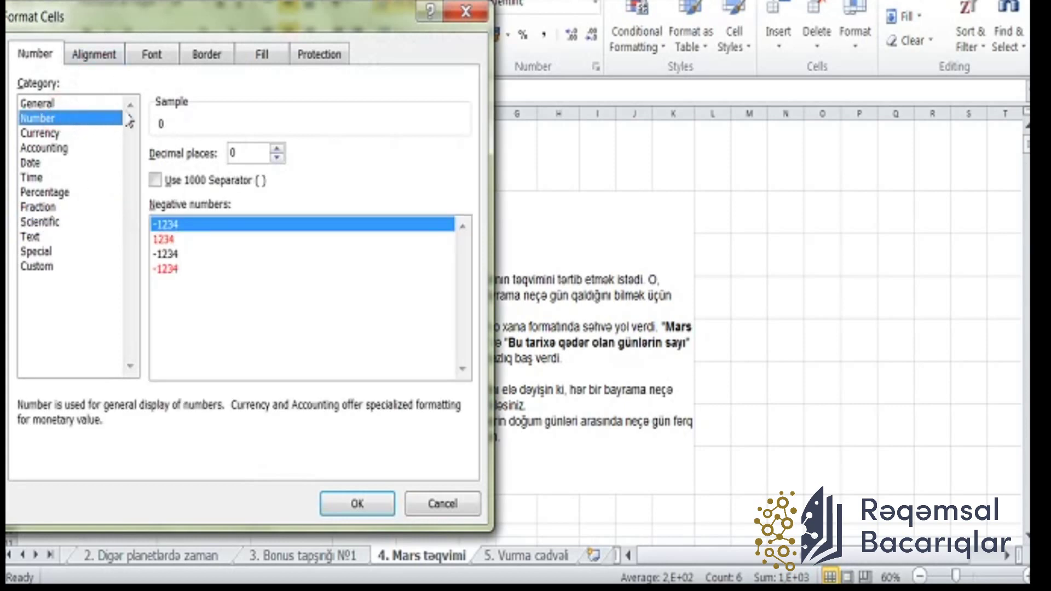
pyautogui.click(236, 153)
pyautogui.click(278, 158)
pyautogui.click(379, 505)
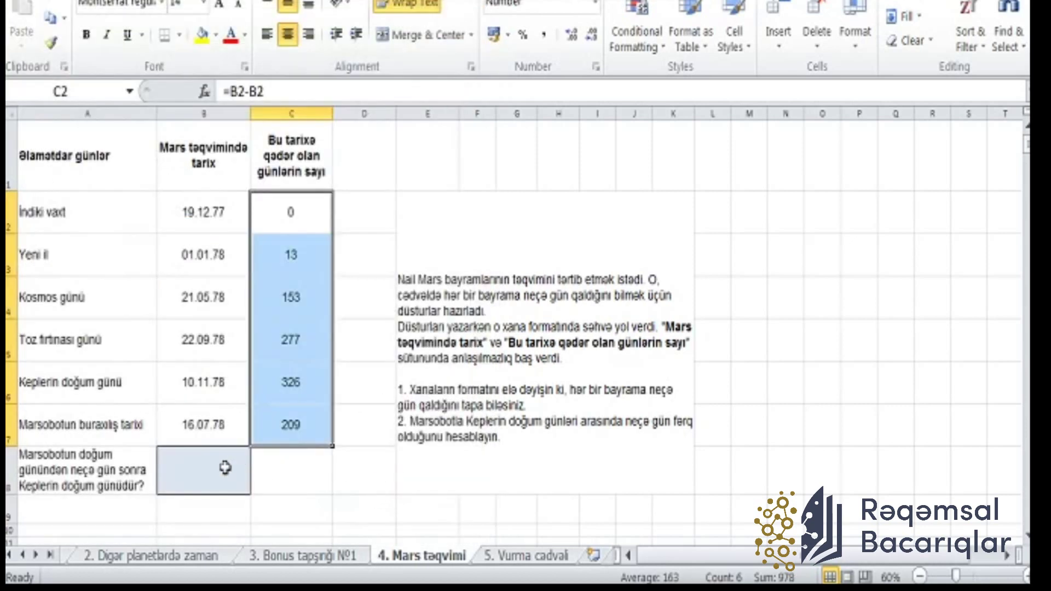
# Calculate in B8 the days between Marsobot's release date and Kepler's birthday with the formula =B6-B7.
pyautogui.click(227, 465)
pyautogui.write('=')
pyautogui.click(206, 382)
pyautogui.write('-')
pyautogui.click(219, 425)
pyautogui.press('Return')
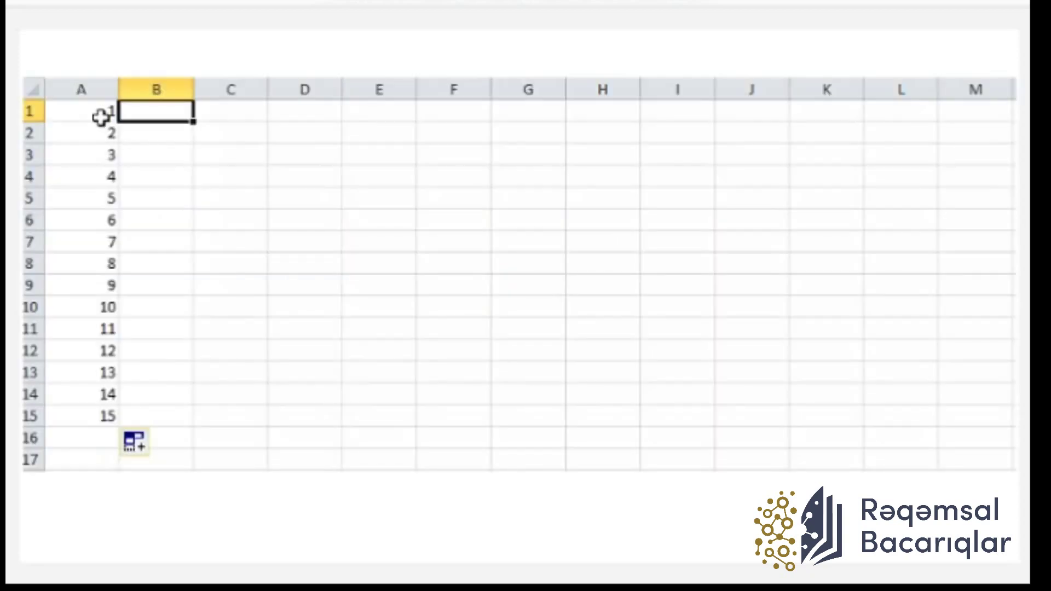
pyautogui.click(103, 113)
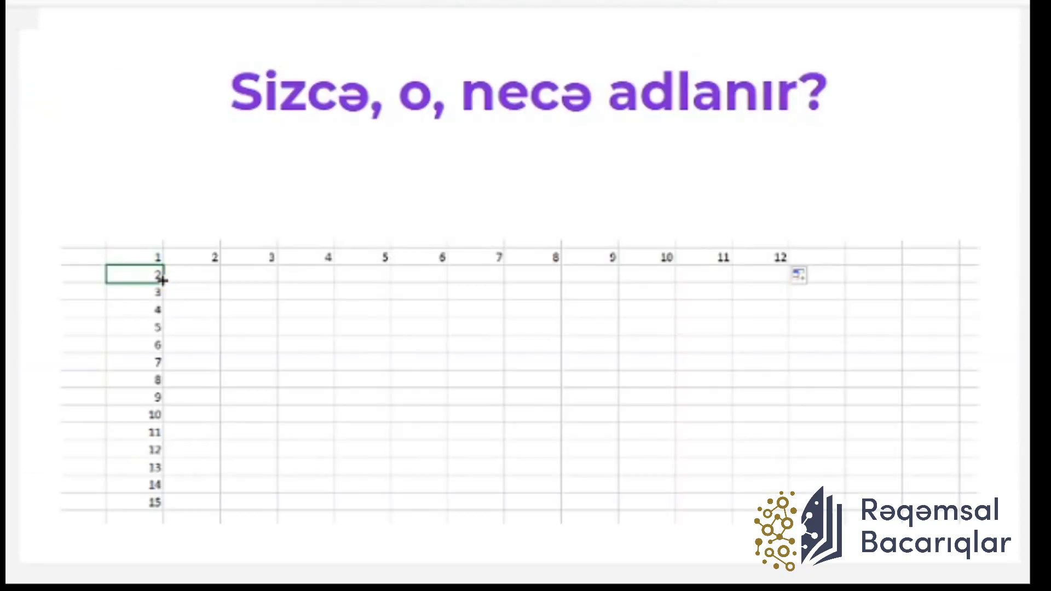
pyautogui.moveTo(160, 281); pyautogui.dragTo(772, 275)
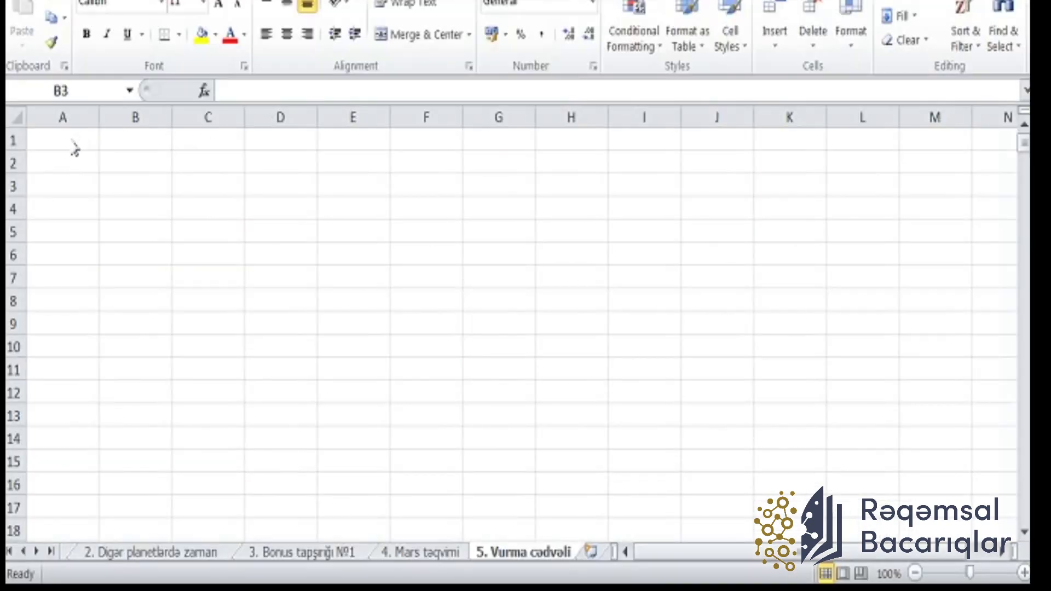
# On the "5. Vurma cədvəli" sheet, enter 1, *, 1, = and 1 in cells A1 through E1.
pyautogui.click(71, 140)
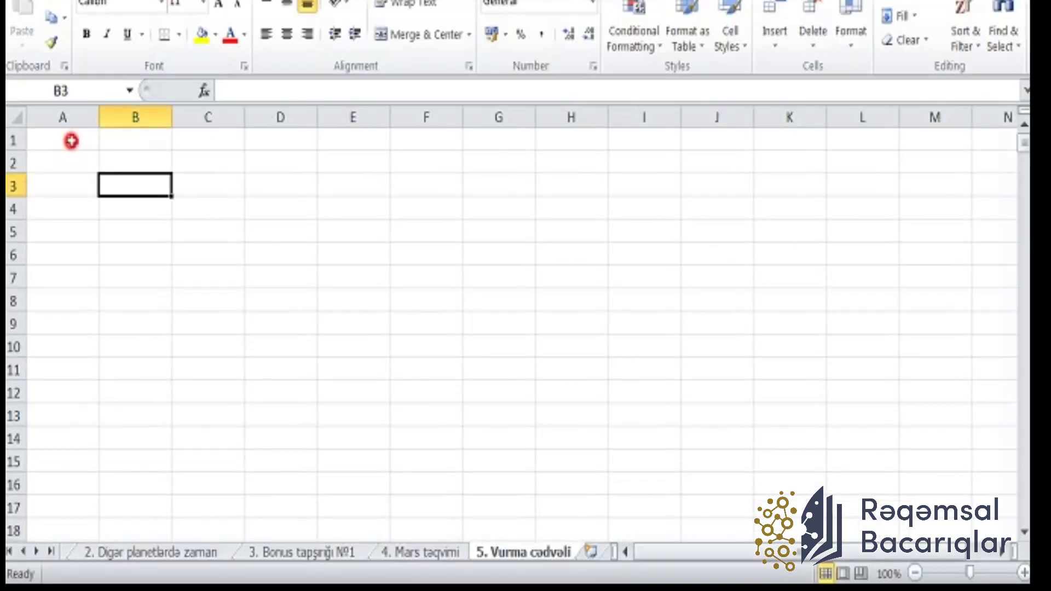
pyautogui.click(72, 140)
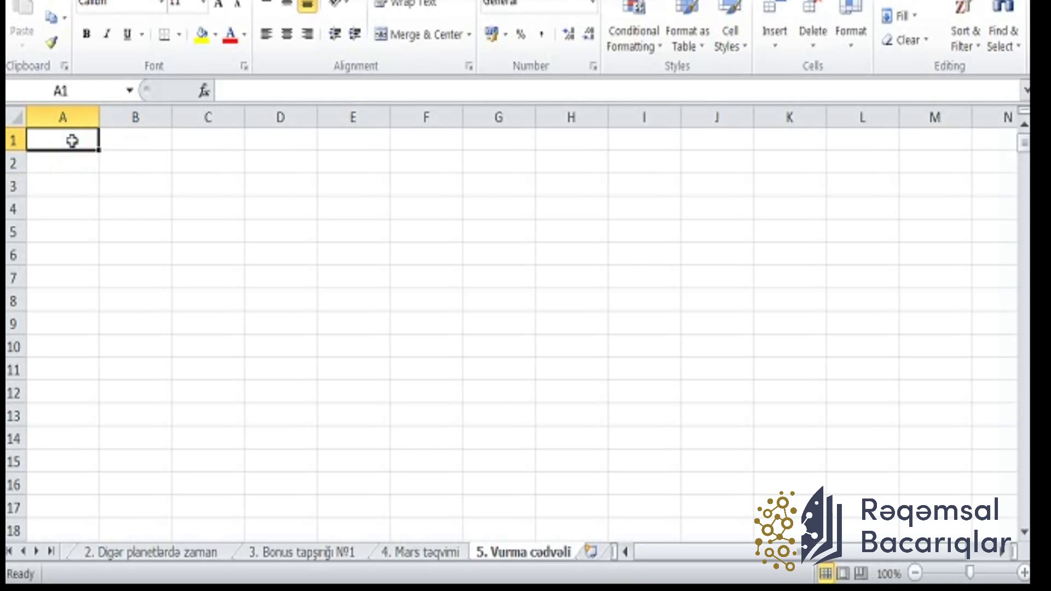
pyautogui.write('1')
pyautogui.press('Tab')
pyautogui.write('*')
pyautogui.press('Tab')
pyautogui.write('1')
pyautogui.press('Tab')
pyautogui.write('=')
pyautogui.press('Return')
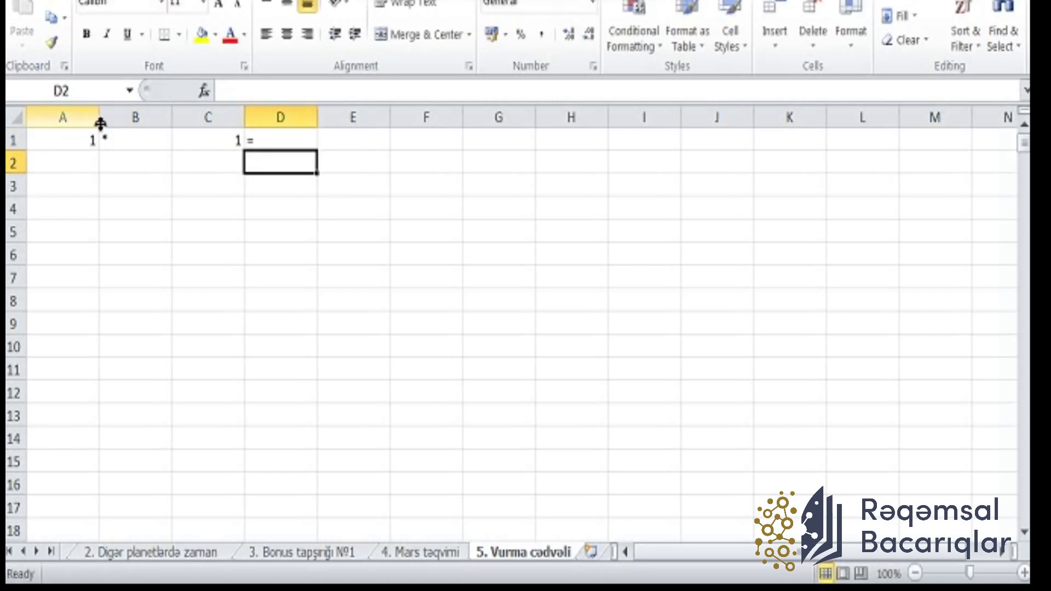
pyautogui.click(347, 142)
pyautogui.write('1')
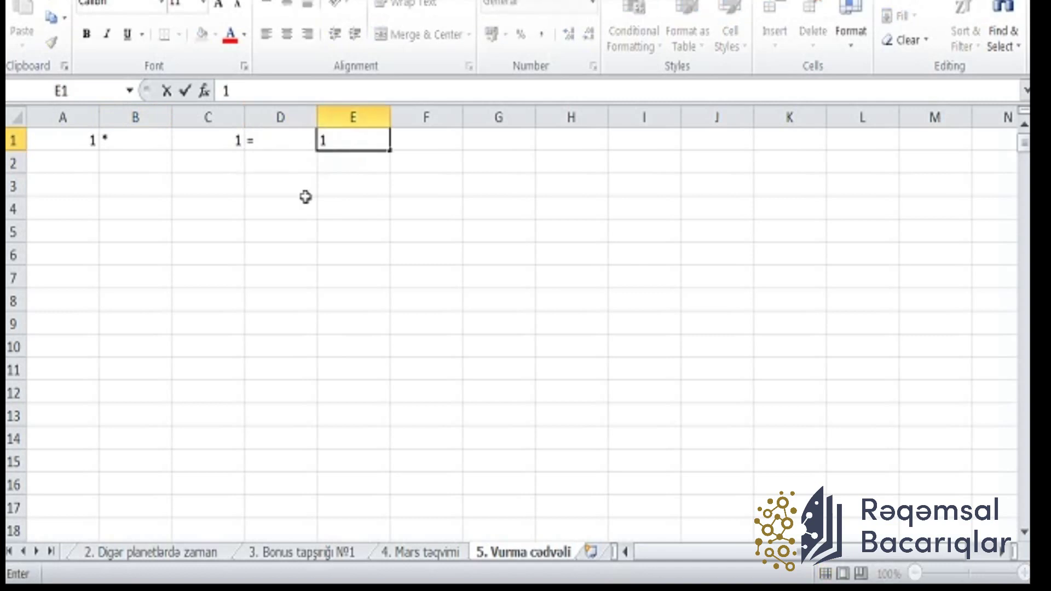
# Center the contents of all cells on the multiplication table sheet horizontally.
pyautogui.click(17, 116)
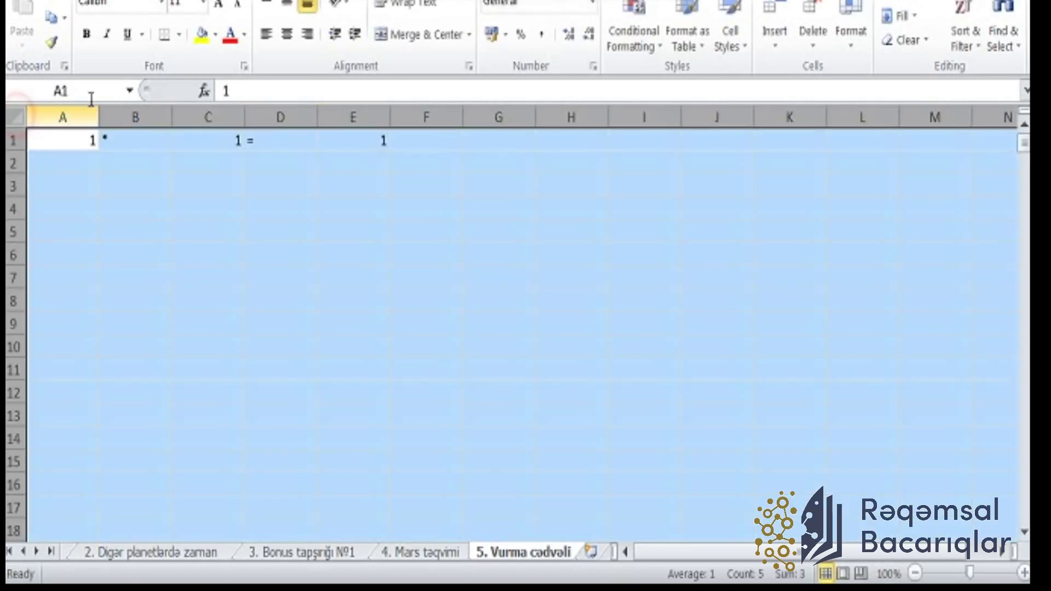
pyautogui.click(287, 34)
pyautogui.click(141, 183)
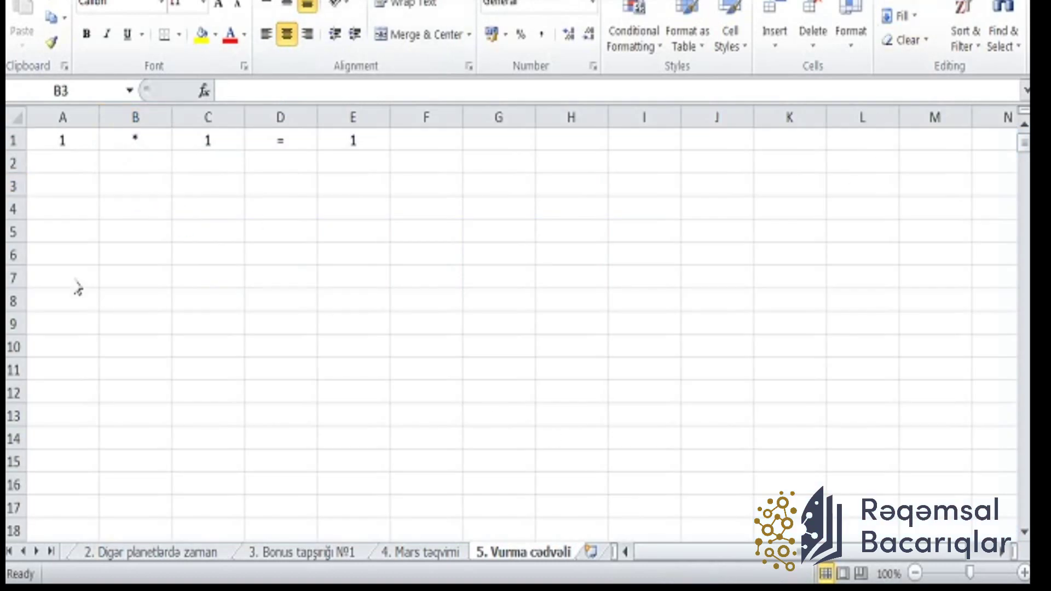
# Copy the 1 in A1 and the asterisk in B1 down their columns through row 10.
pyautogui.click(50, 143)
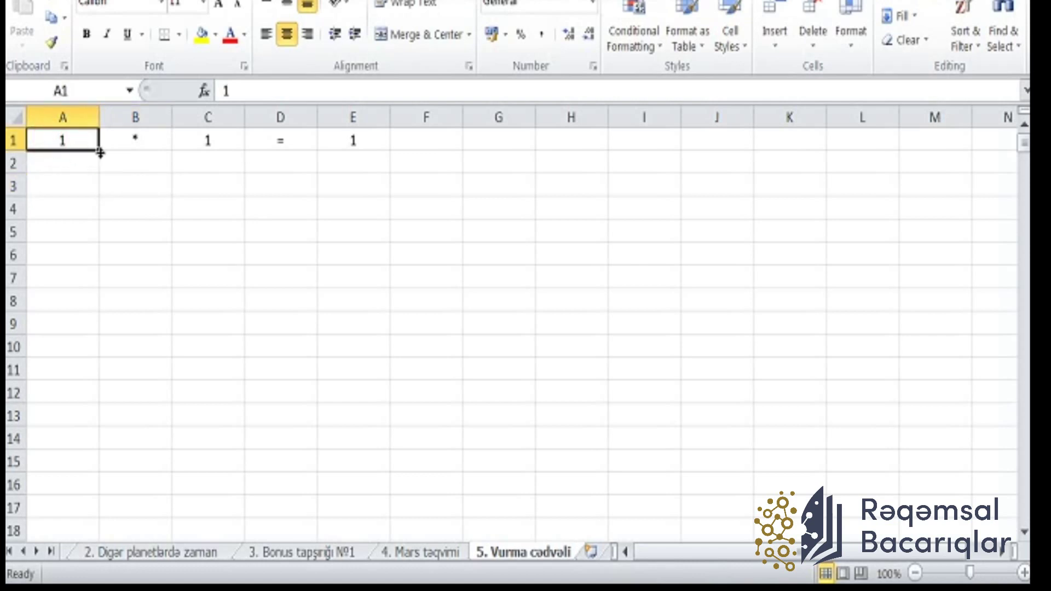
pyautogui.moveTo(99, 150); pyautogui.dragTo(93, 349)
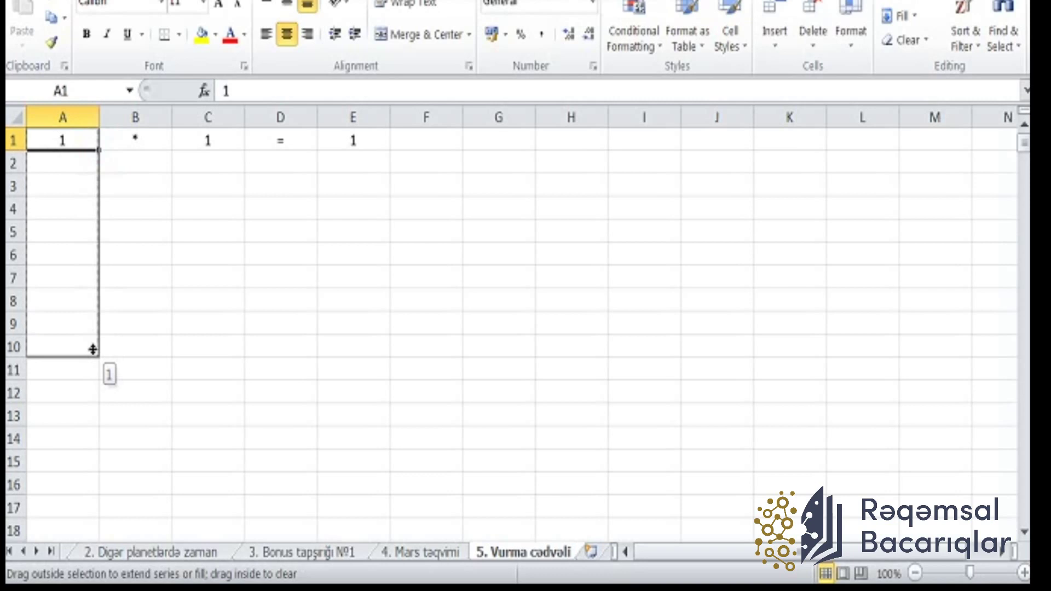
pyautogui.moveTo(93, 349); pyautogui.dragTo(92, 348)
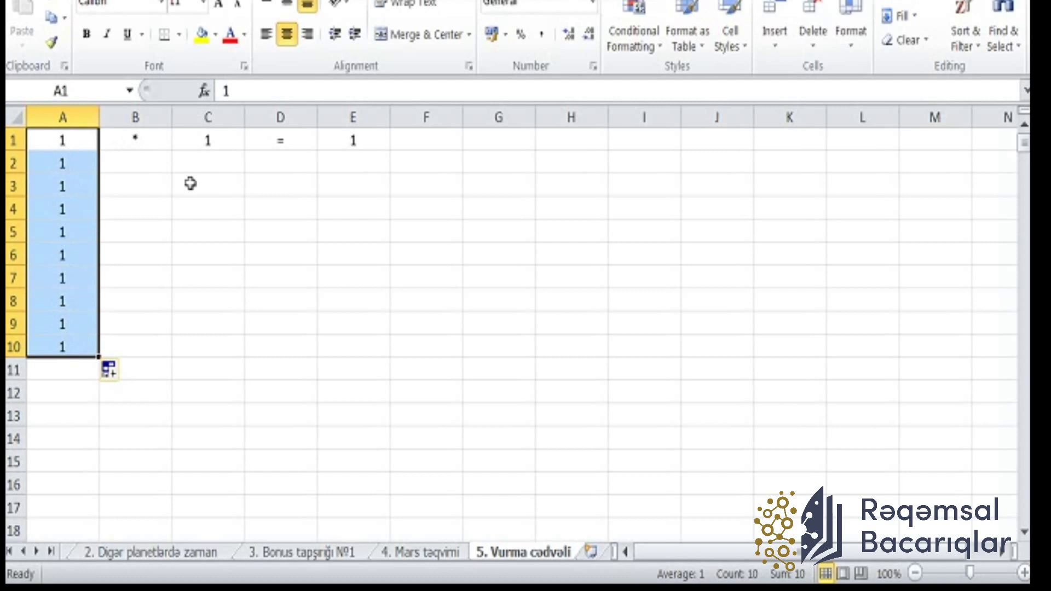
pyautogui.click(152, 140)
pyautogui.moveTo(171, 150); pyautogui.dragTo(164, 350)
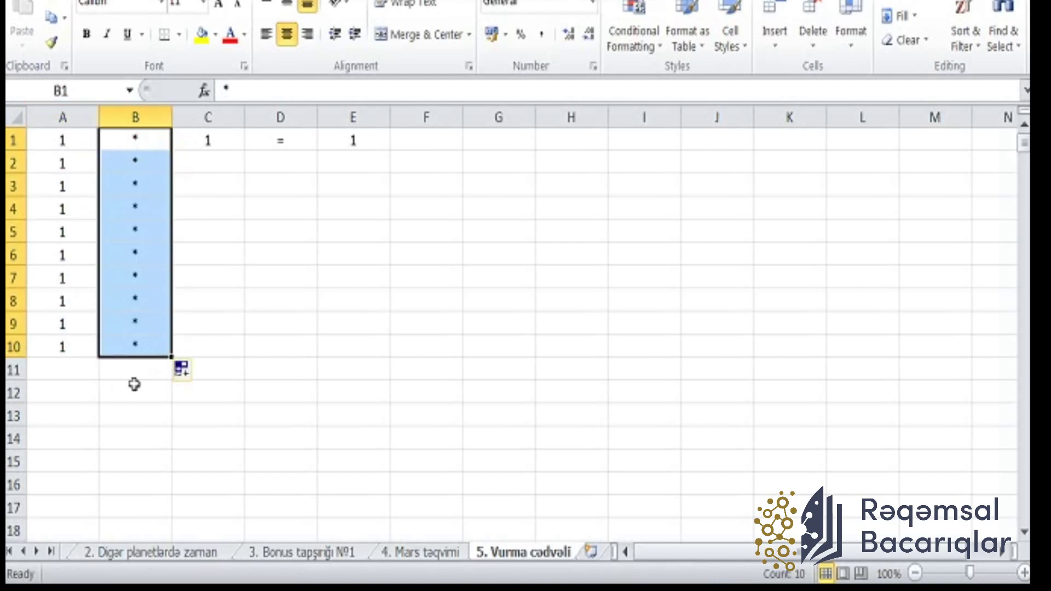
# Fill C1:C10 with the series 1 to 10 and copy the equals sign from D1 down to D10.
pyautogui.click(218, 141)
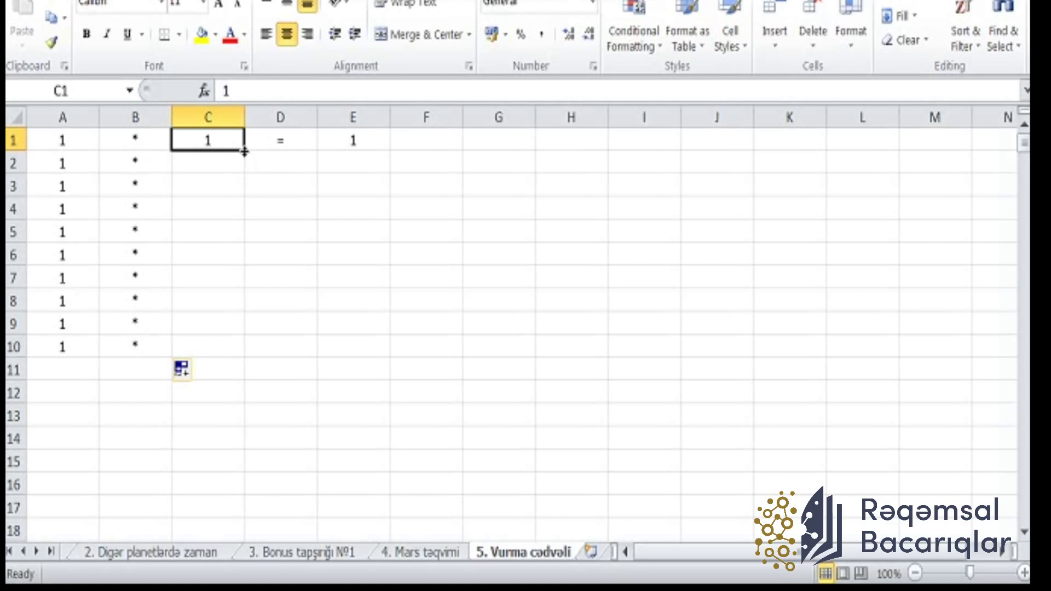
pyautogui.moveTo(244, 152); pyautogui.dragTo(243, 356)
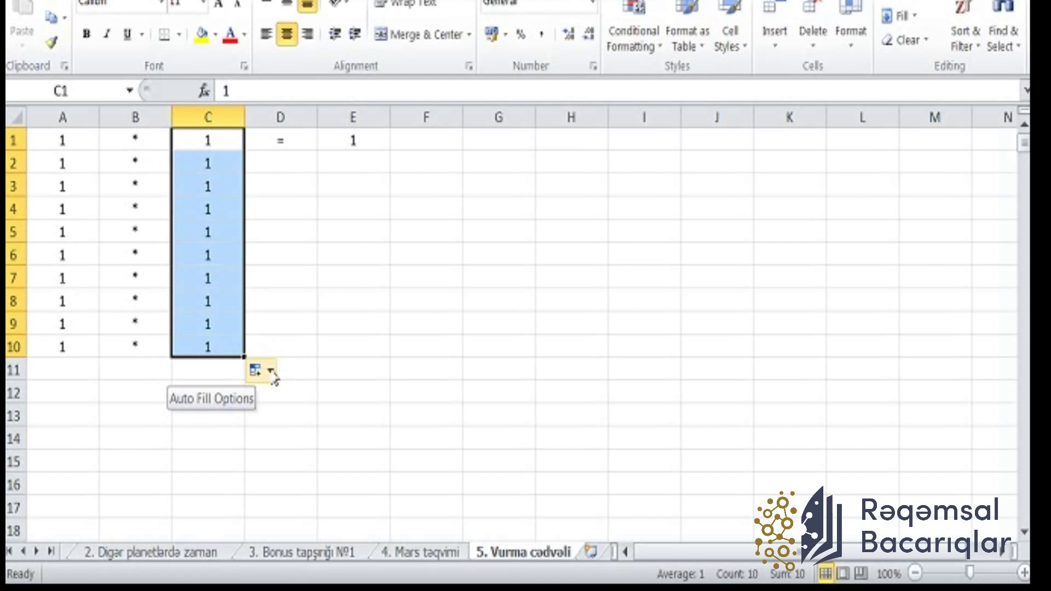
pyautogui.click(271, 373)
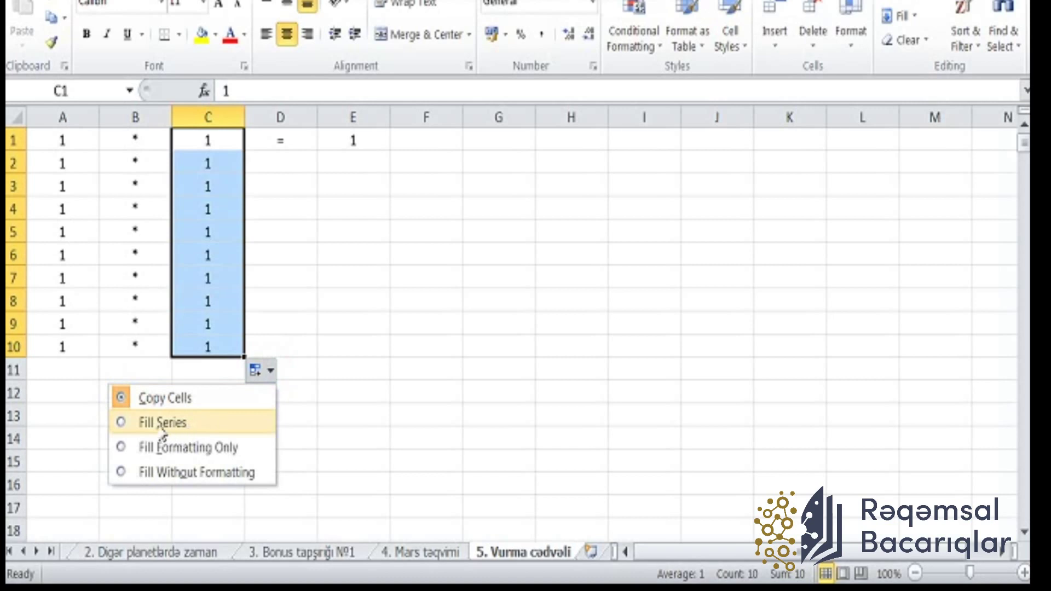
pyautogui.click(181, 423)
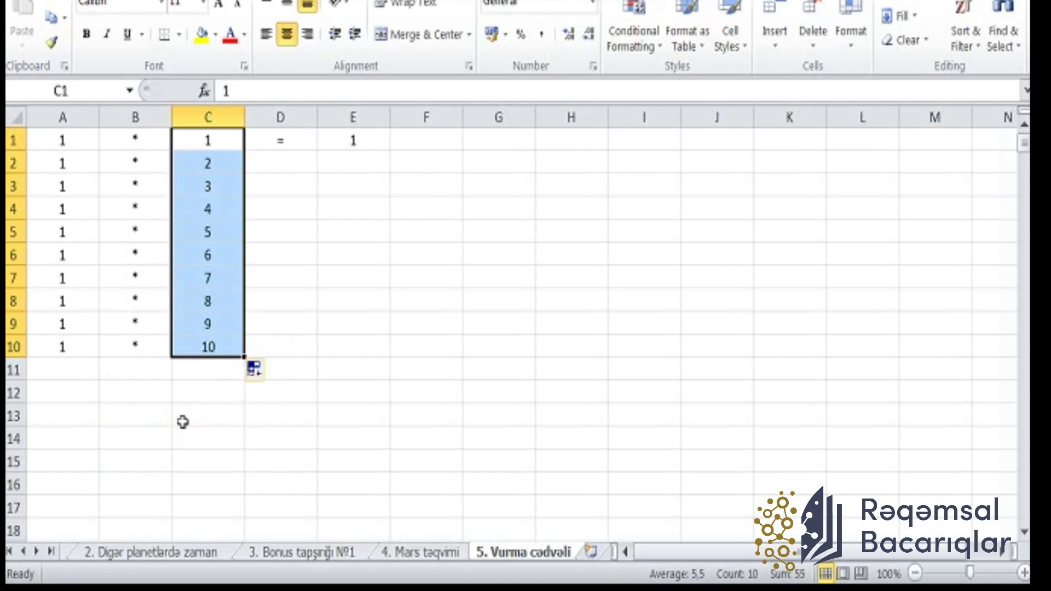
pyautogui.click(288, 142)
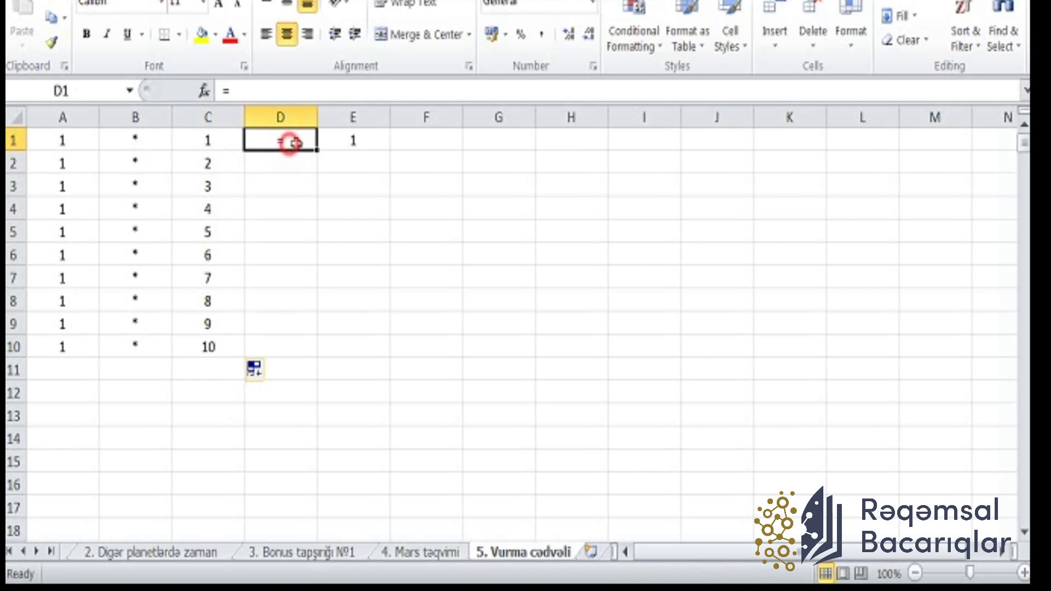
pyautogui.moveTo(316, 149); pyautogui.dragTo(298, 354)
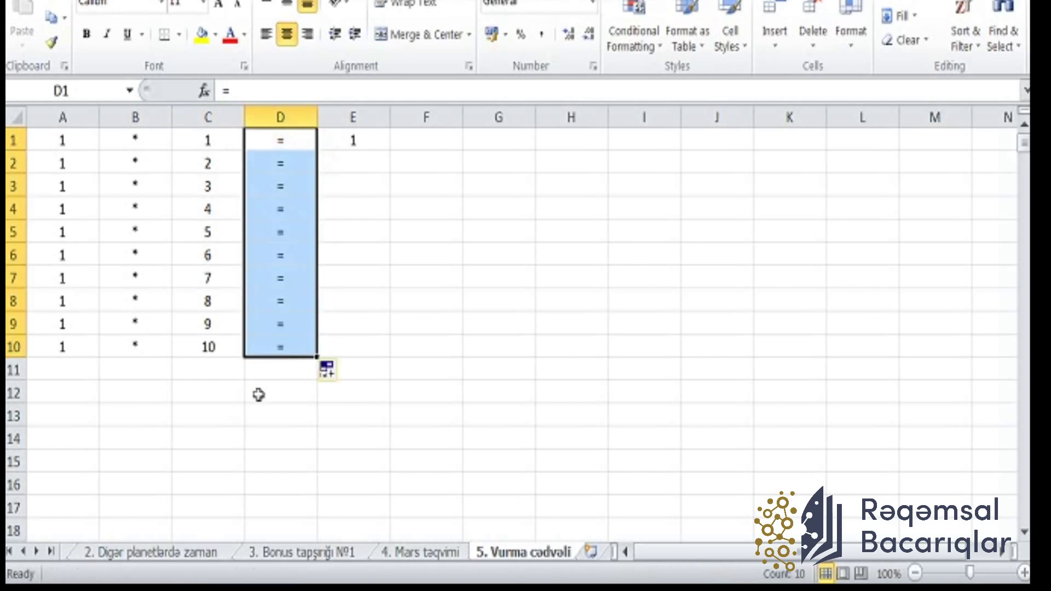
# Fill E1:E10 with the series 1 to 10 as the results of the first multiplication block.
pyautogui.click(366, 146)
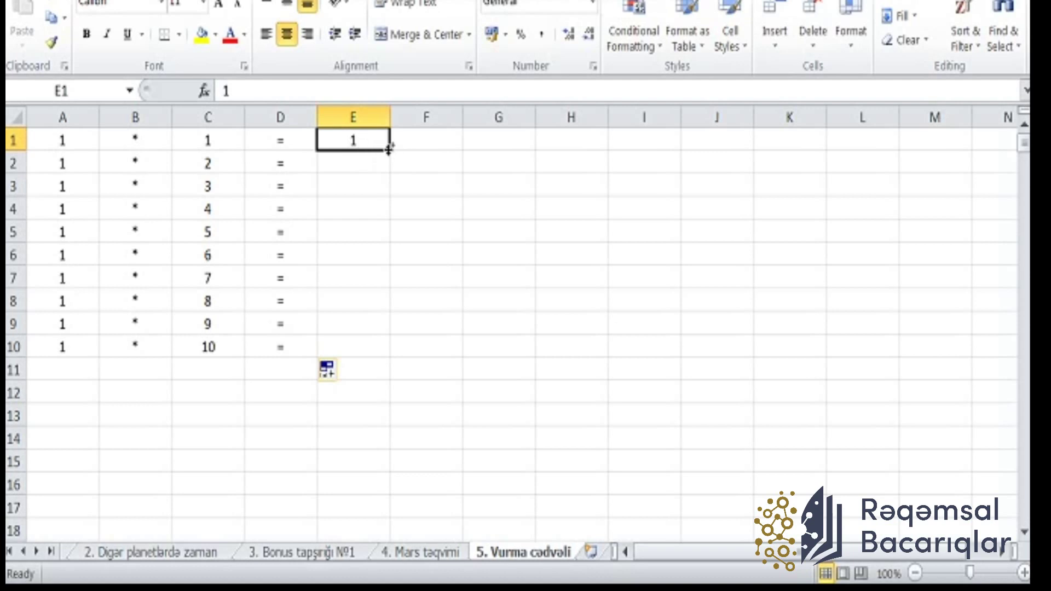
pyautogui.moveTo(390, 148); pyautogui.dragTo(371, 356)
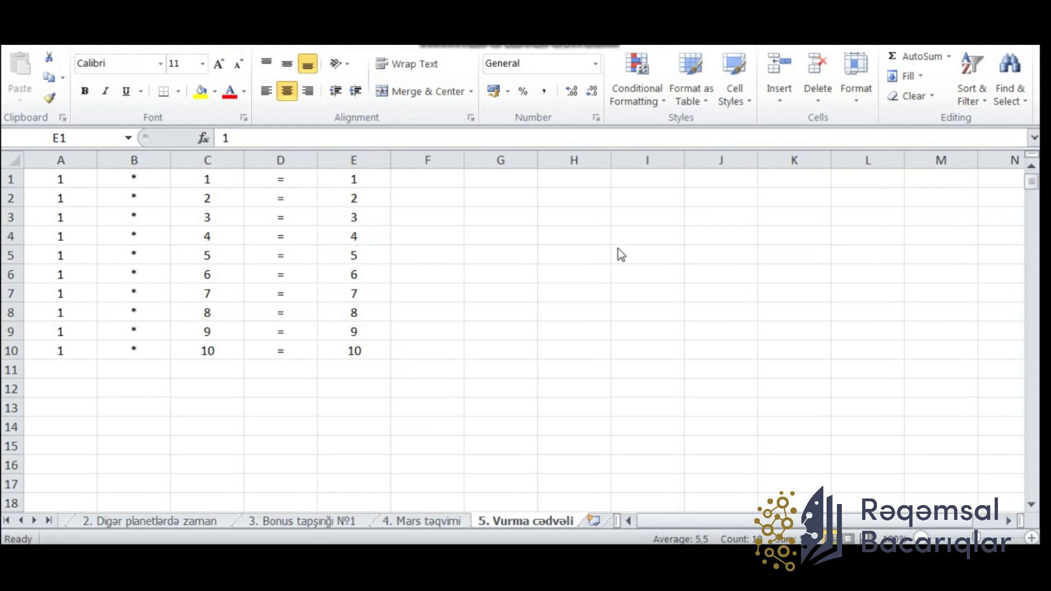
# Enter 2 in G1 and an asterisk in H1, copying each down its column through row 10.
pyautogui.click(515, 142)
pyautogui.write('2')
pyautogui.moveTo(541, 186); pyautogui.dragTo(540, 358)
pyautogui.click(596, 178)
pyautogui.write('*')
pyautogui.moveTo(611, 188); pyautogui.dragTo(611, 359)
# Fill I1:I10 with the series 1 to 10 and J1:J10 with equals signs.
pyautogui.click(646, 180)
pyautogui.write('1')
pyautogui.moveTo(684, 188); pyautogui.dragTo(673, 355)
pyautogui.click(694, 368)
pyautogui.click(652, 415)
pyautogui.click(725, 179)
pyautogui.write('=')
pyautogui.press('Return')
pyautogui.moveTo(758, 187); pyautogui.dragTo(756, 358)
# Enter the formula =G1*I1 in K1 and copy it down through K10.
pyautogui.click(793, 176)
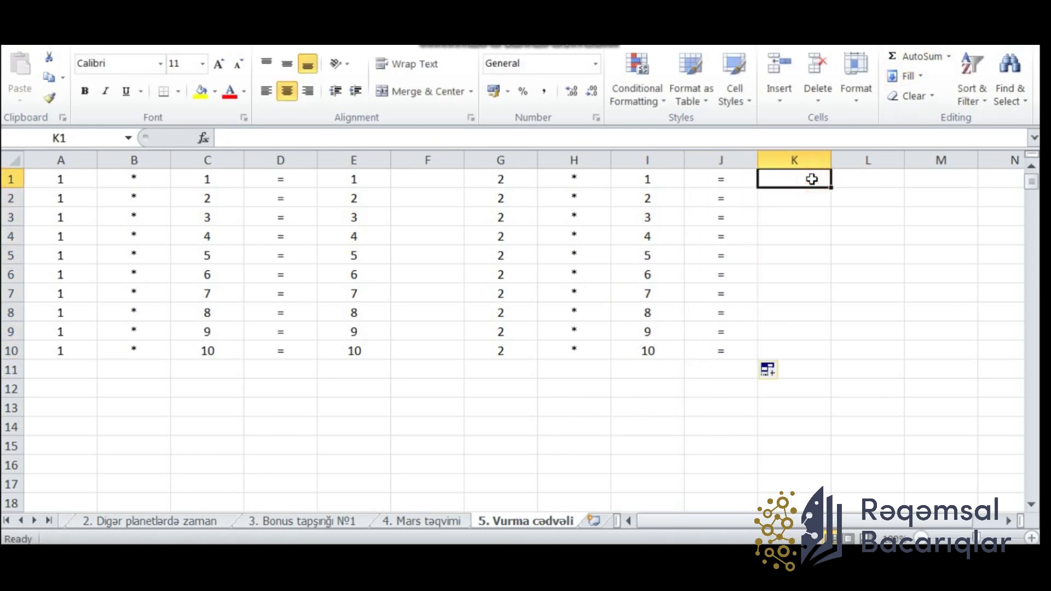
pyautogui.write('=')
pyautogui.click(520, 179)
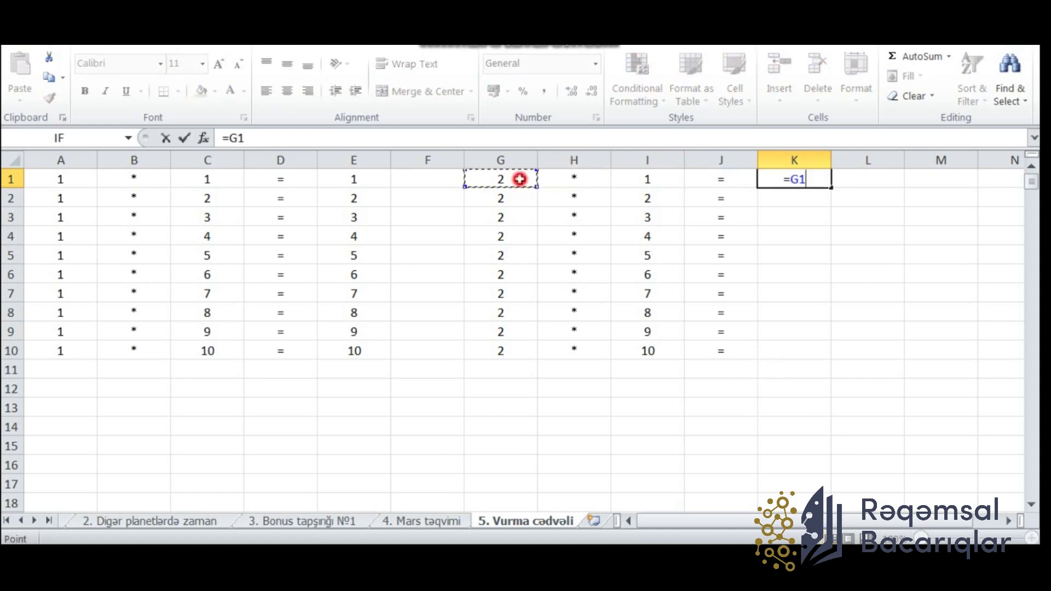
pyautogui.write('*')
pyautogui.click(637, 178)
pyautogui.press('Return')
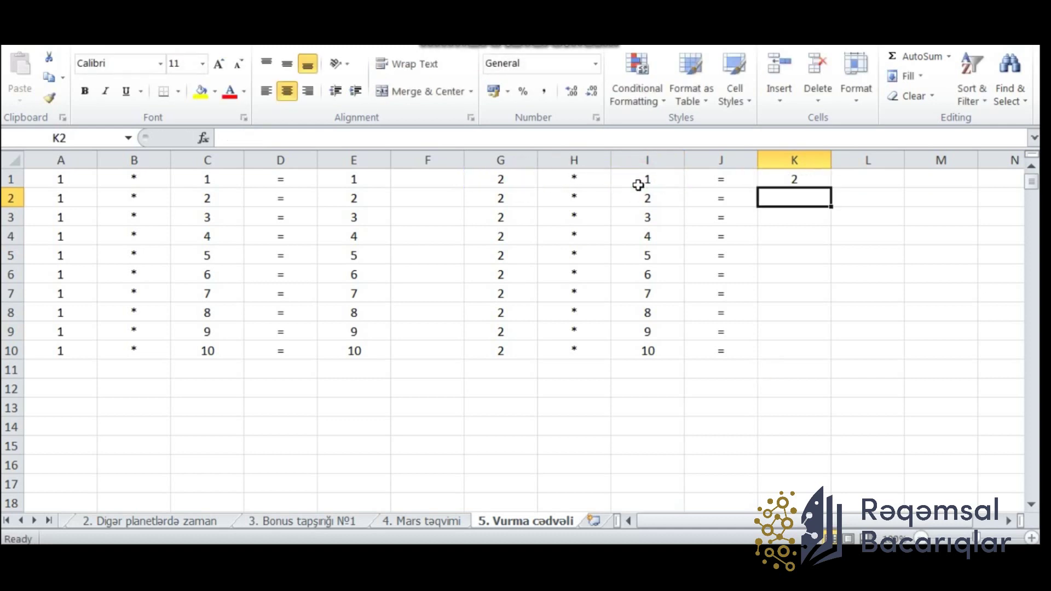
pyautogui.click(791, 179)
pyautogui.moveTo(831, 187); pyautogui.dragTo(812, 350)
# Inspect the copied multiplication formulas in cells K2 through K8.
pyautogui.click(797, 200)
pyautogui.click(798, 217)
pyautogui.click(797, 237)
pyautogui.click(799, 260)
pyautogui.click(795, 276)
pyautogui.click(796, 293)
pyautogui.click(795, 313)
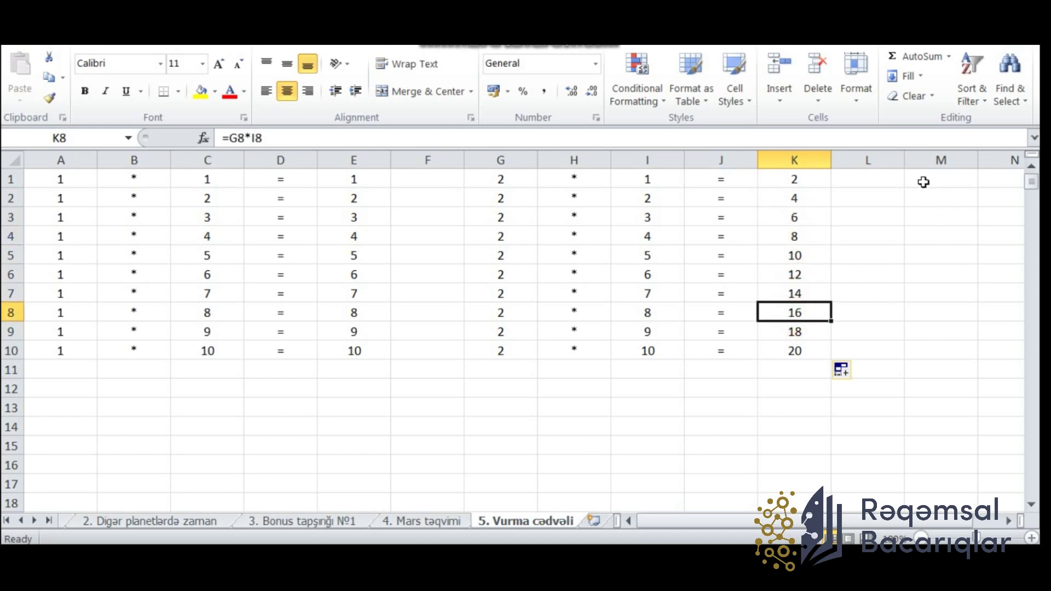
# Enter 2 in M1 and 4 in M2, and extend the pair as a series down to M10.
pyautogui.moveTo(792, 522); pyautogui.dragTo(920, 526)
pyautogui.click(881, 180)
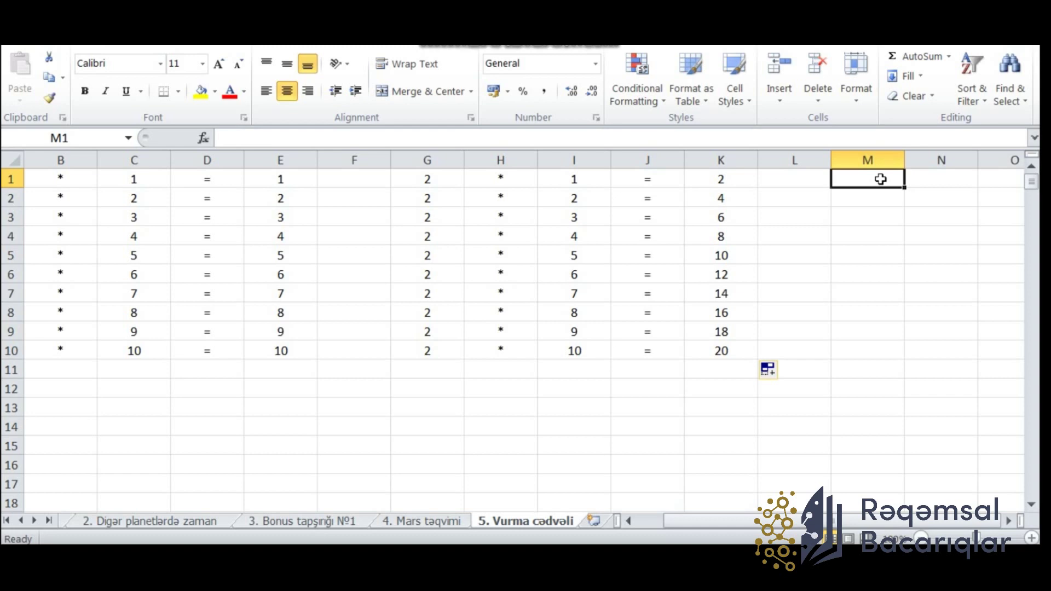
pyautogui.write('2')
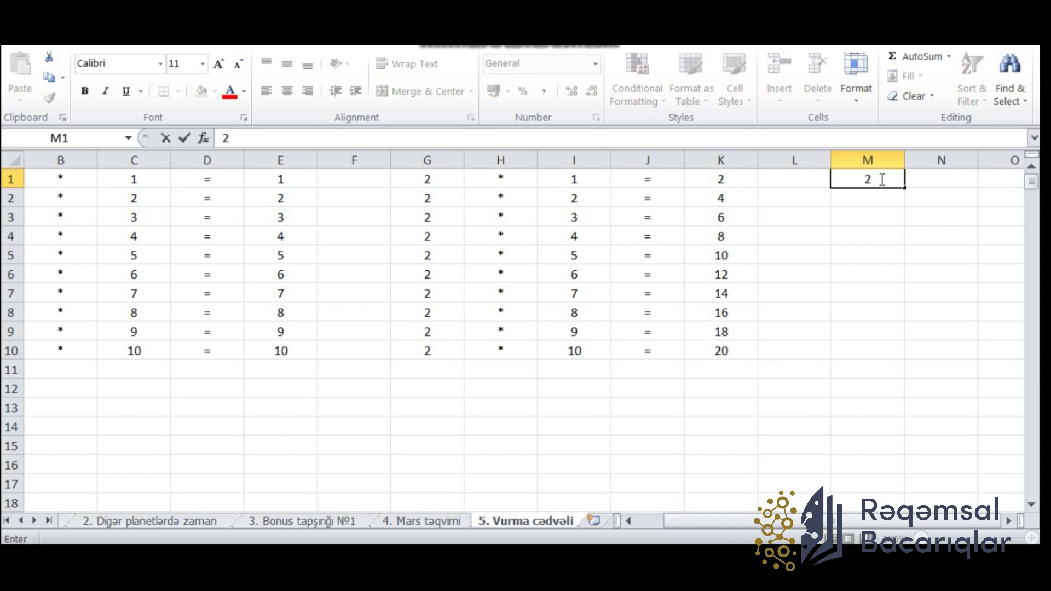
pyautogui.press('Return')
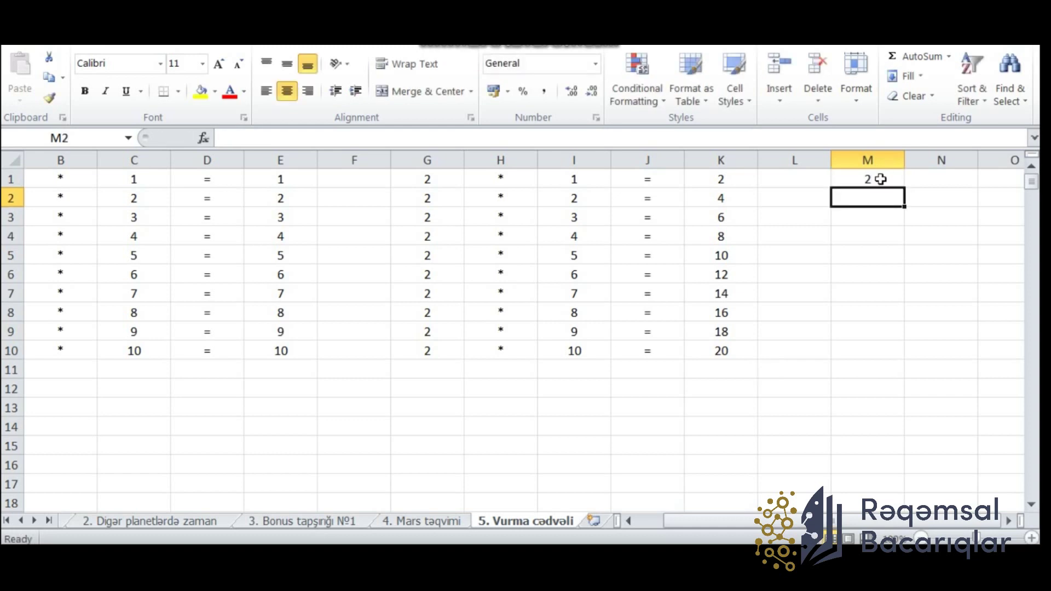
pyautogui.write('4')
pyautogui.moveTo(878, 178); pyautogui.dragTo(878, 196)
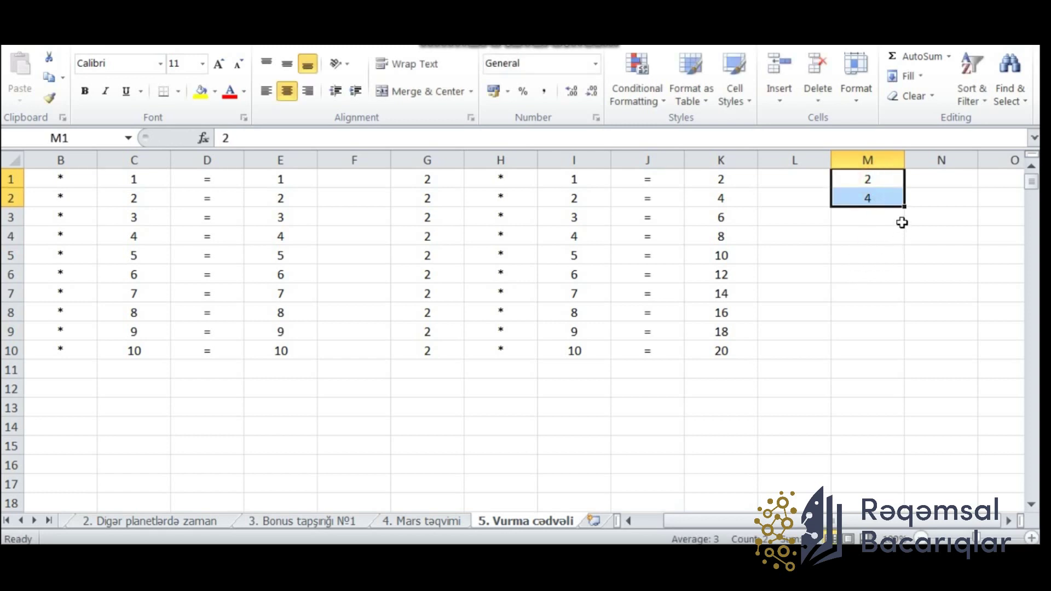
pyautogui.moveTo(904, 209); pyautogui.dragTo(905, 361)
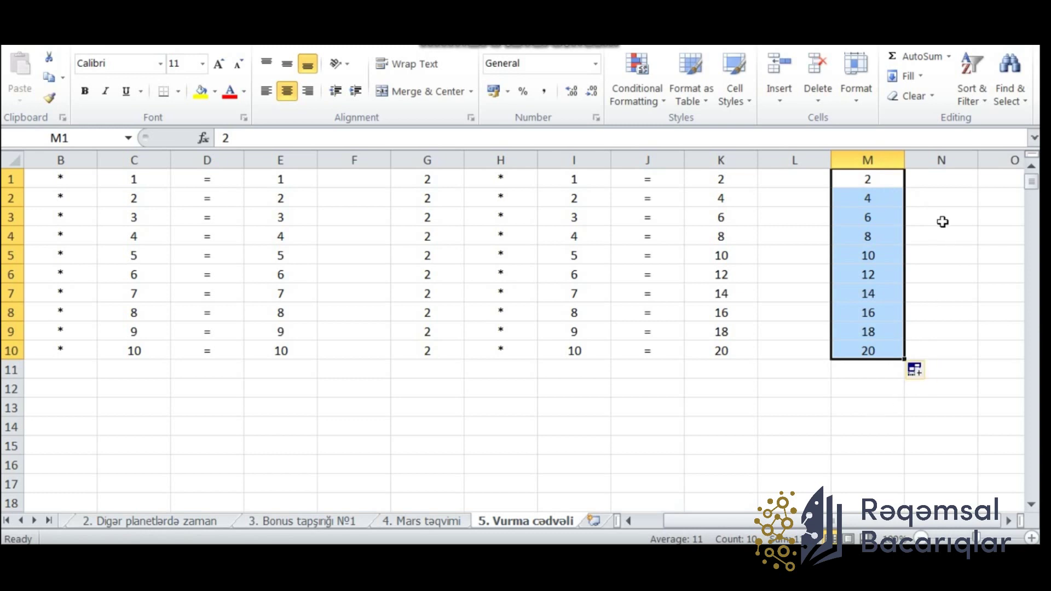
# Enter 5 in N1 and 10 in N2, and extend the pair as a series down to N10.
pyautogui.click(946, 178)
pyautogui.write('5')
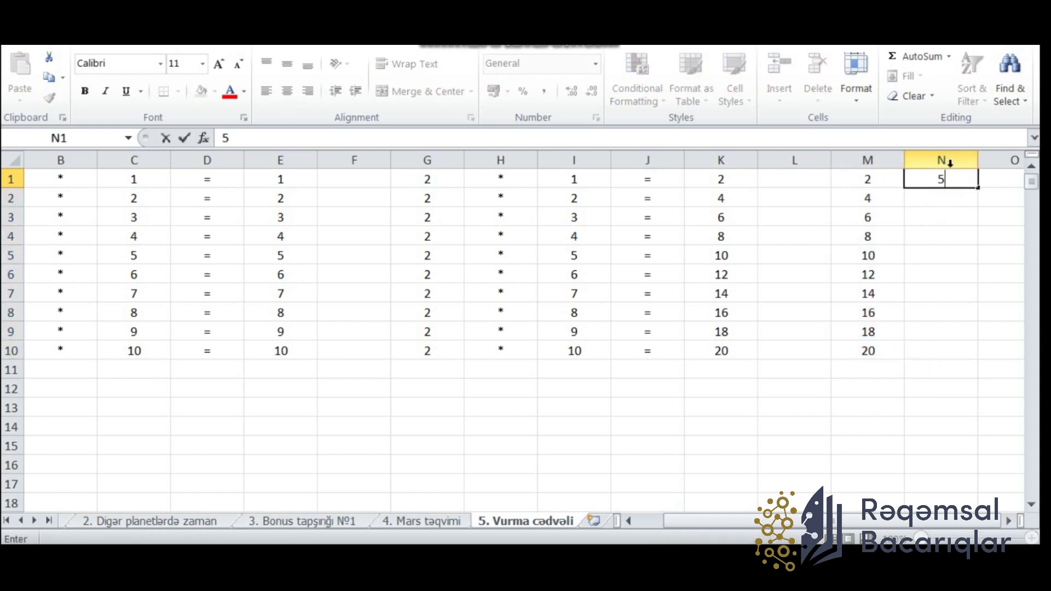
pyautogui.press('Return')
pyautogui.write('10')
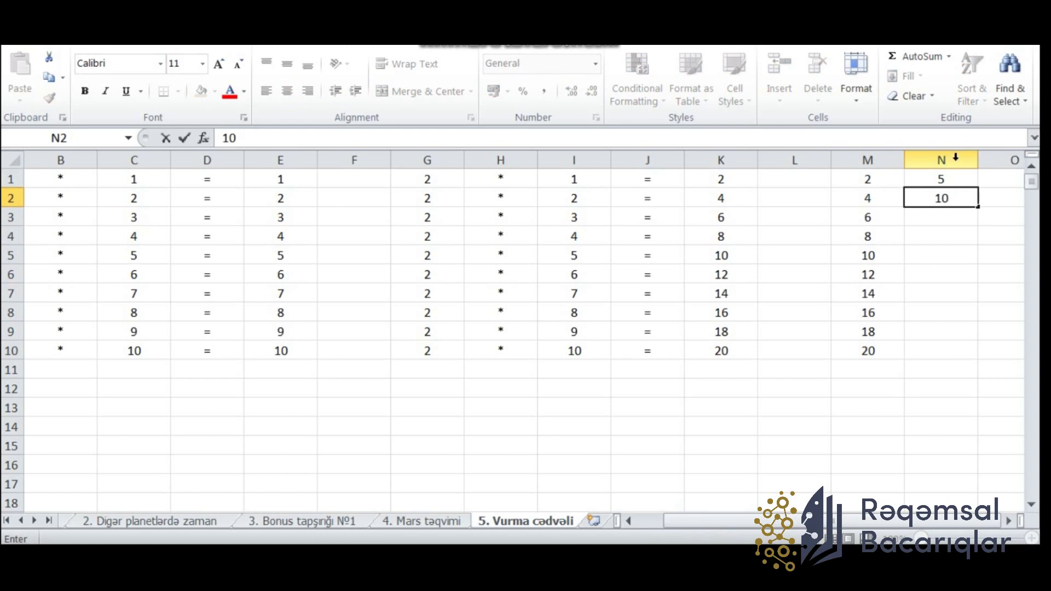
pyautogui.moveTo(939, 178); pyautogui.dragTo(962, 353)
pyautogui.click(923, 420)
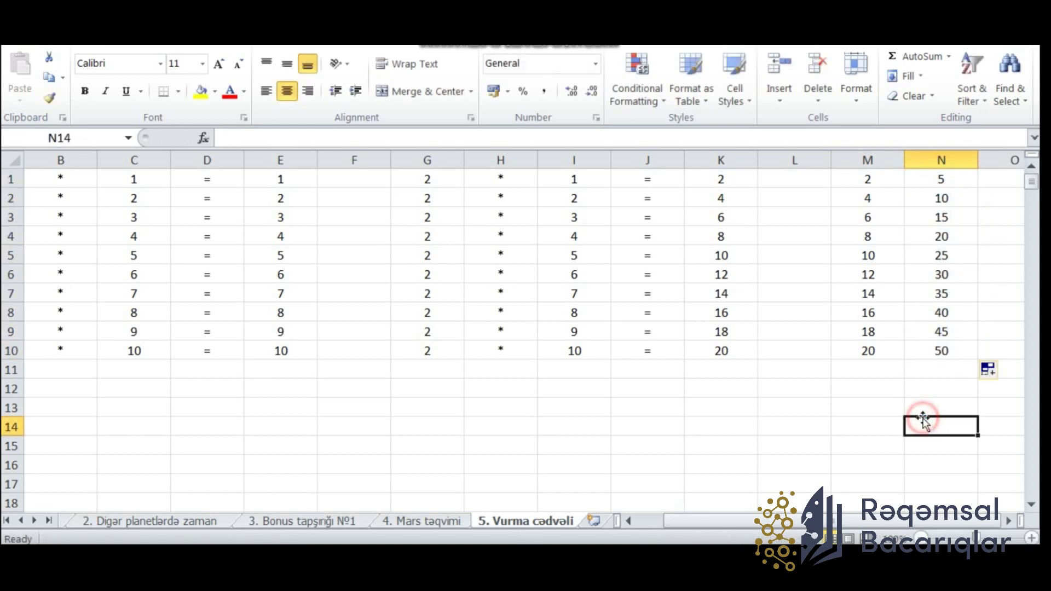
# Enter the text "excel" in B13 below the tables and copy it down through B23.
pyautogui.moveTo(780, 525); pyautogui.dragTo(683, 528)
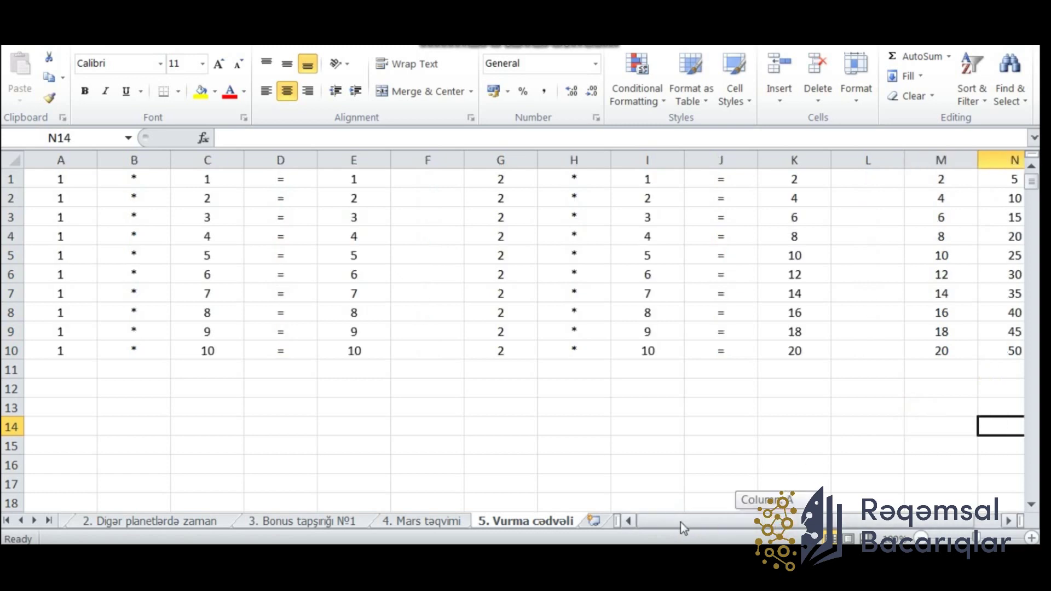
pyautogui.scroll(-3, 486, 409)
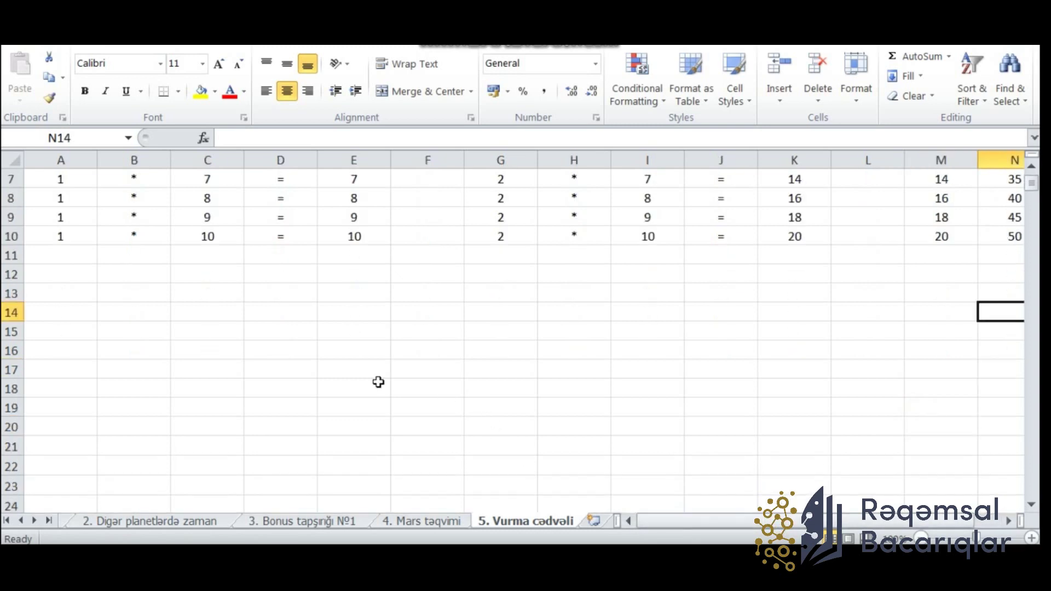
pyautogui.click(110, 235)
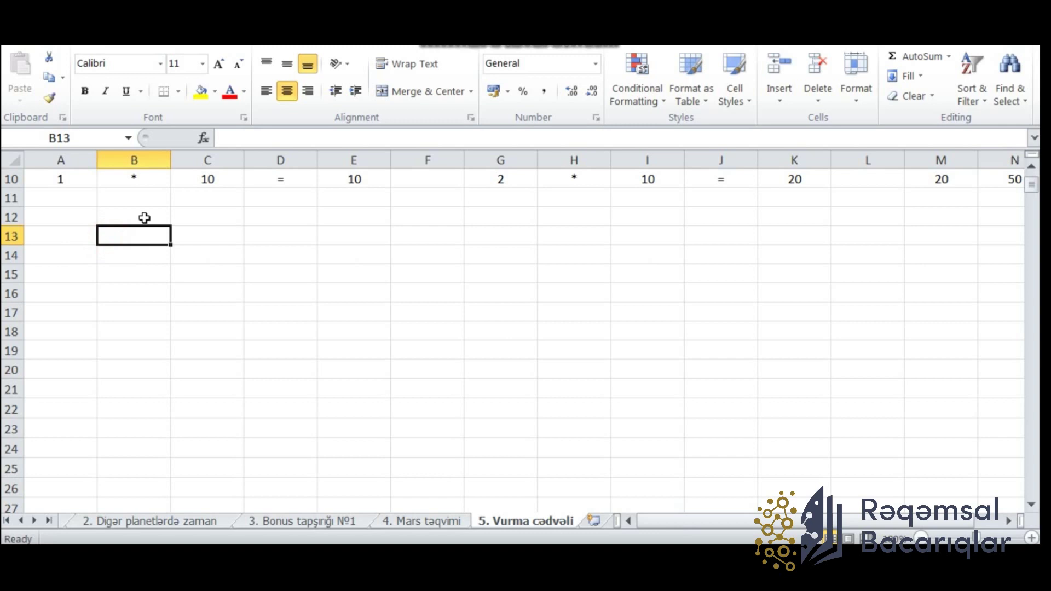
pyautogui.write('excee')
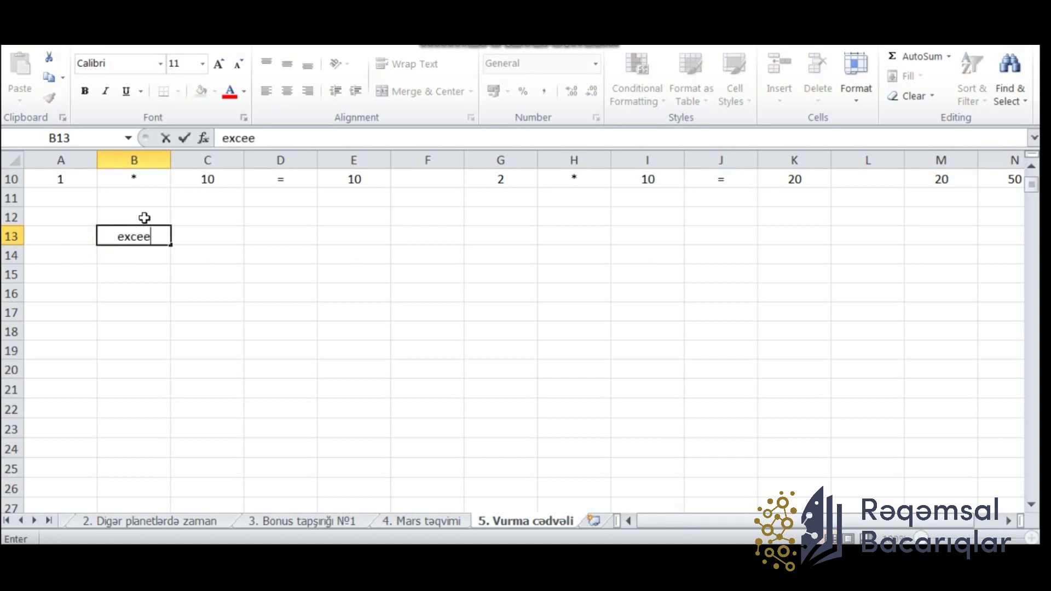
pyautogui.press('BackSpace')
pyautogui.write('l')
pyautogui.press('Return')
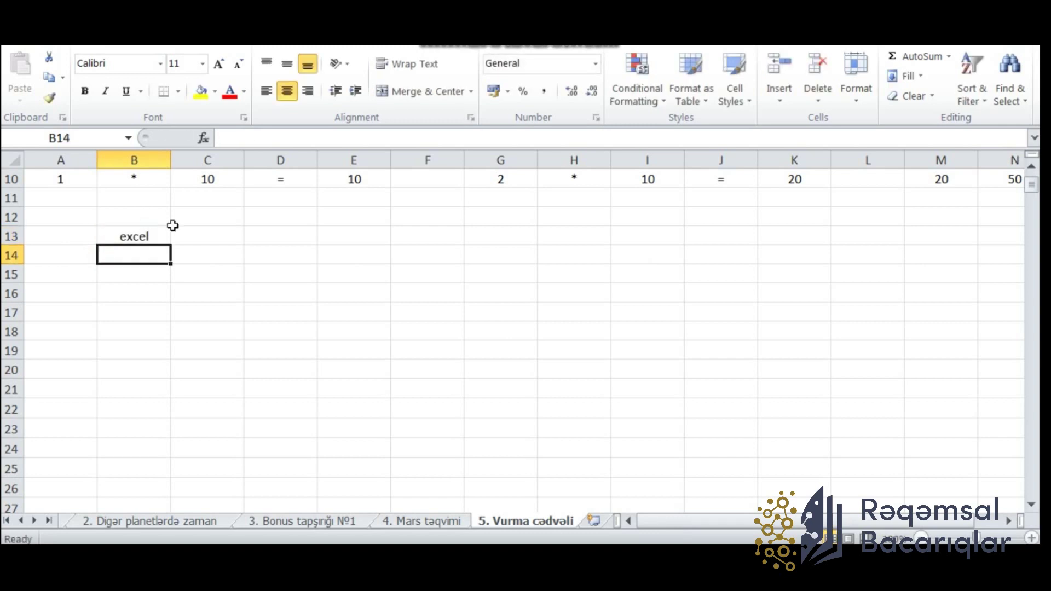
pyautogui.click(166, 233)
pyautogui.moveTo(170, 264); pyautogui.dragTo(164, 432)
# Copy the text in B13 across row 13 through I13.
pyautogui.click(141, 236)
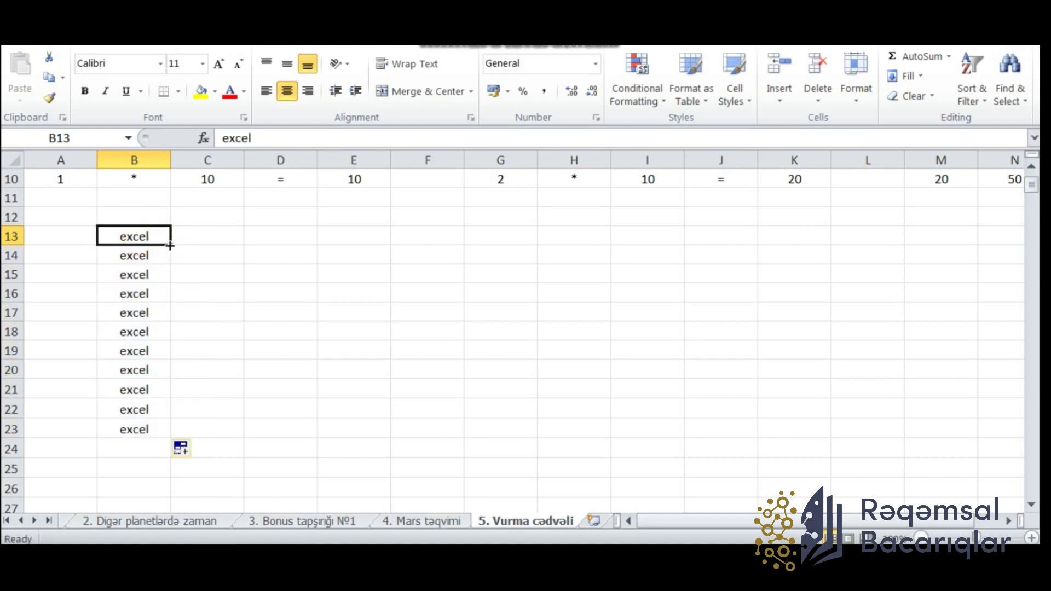
pyautogui.moveTo(170, 245); pyautogui.dragTo(685, 245)
pyautogui.click(333, 298)
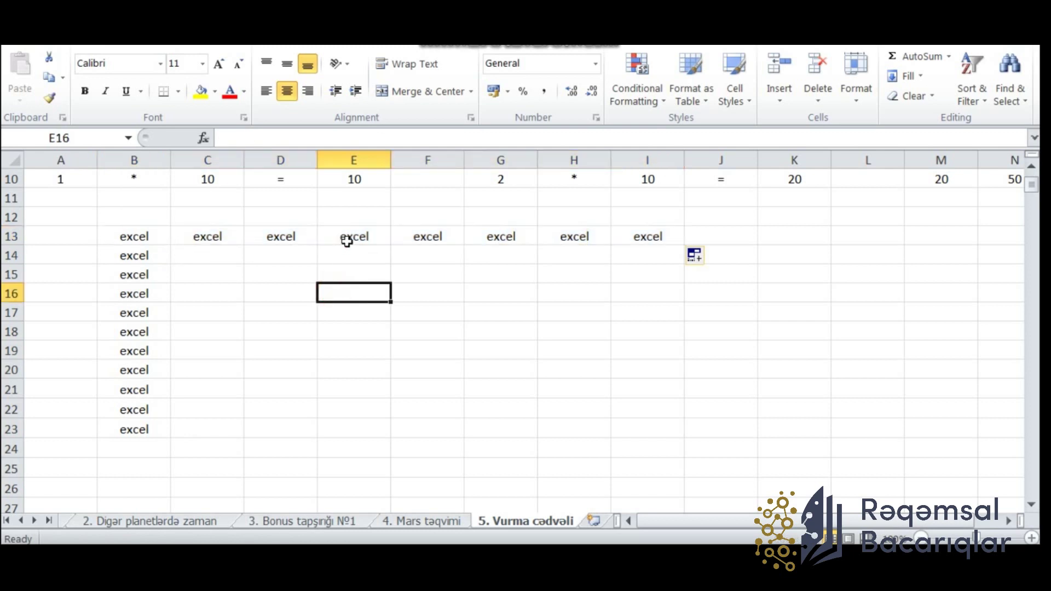